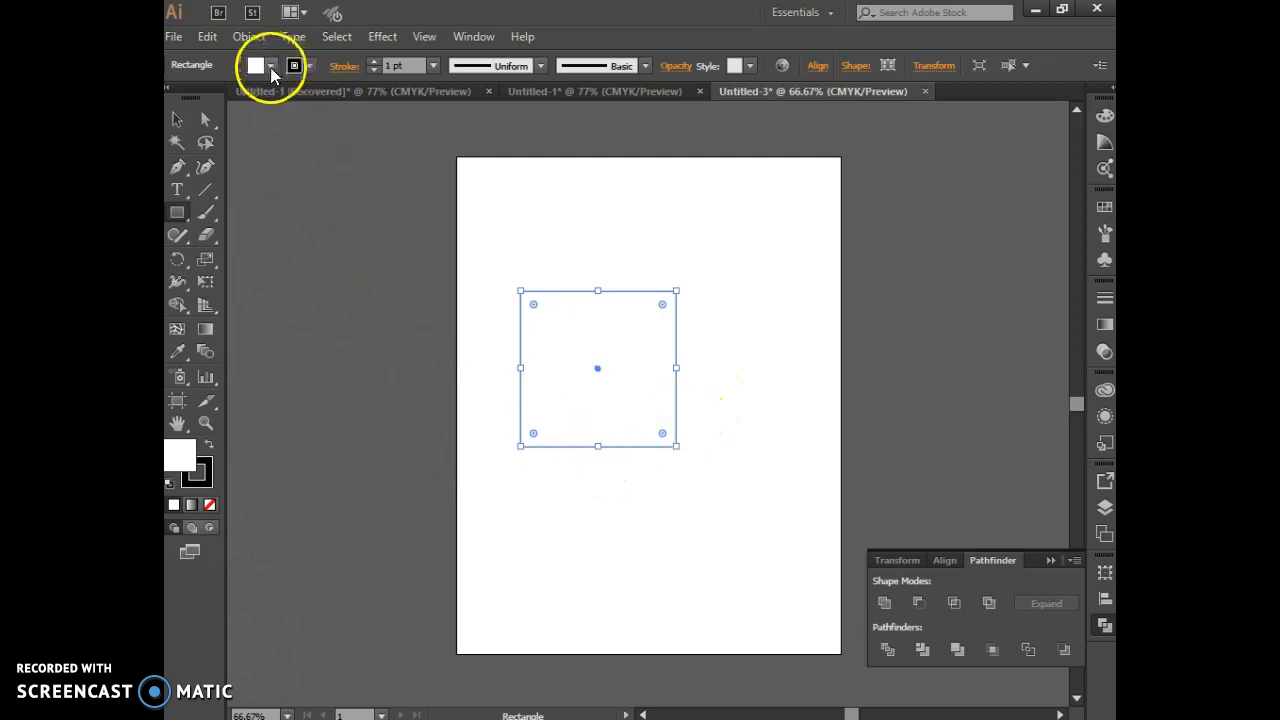
Step: Fill the square with black and give it a 2 pt black stroke
left_click(271, 68)
left_click(209, 97)
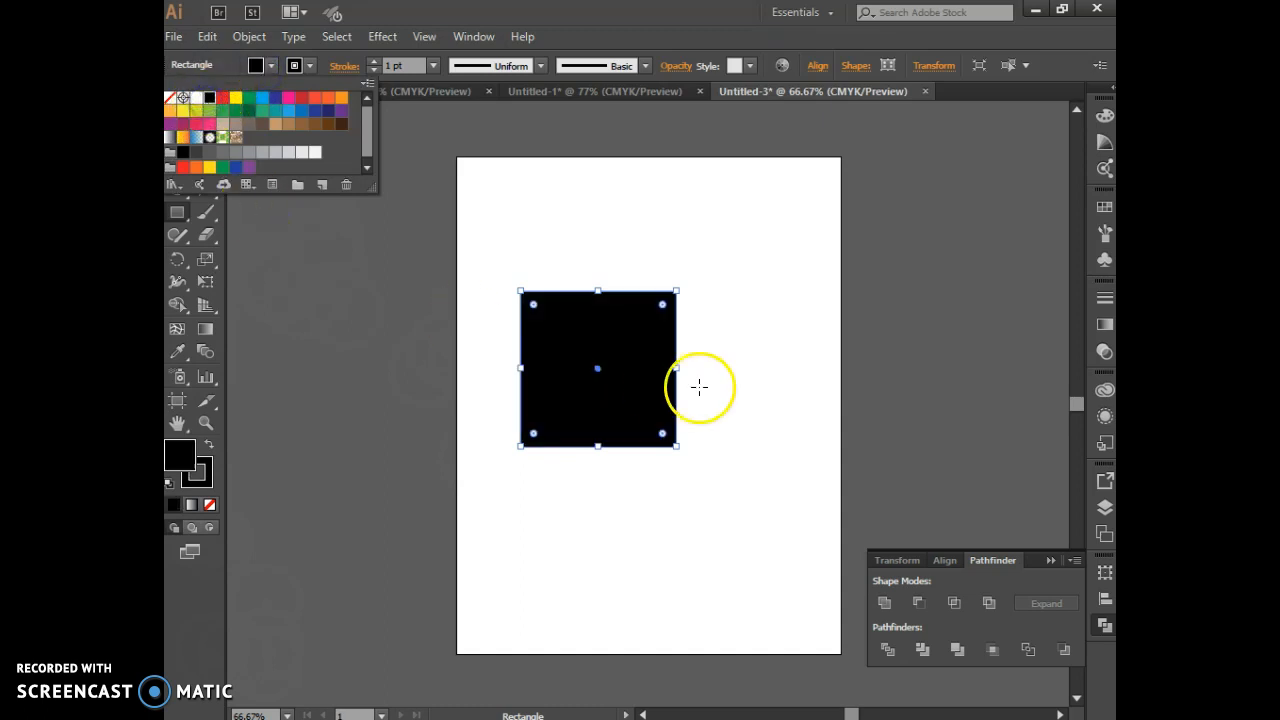
left_click(209, 490)
left_click(207, 489)
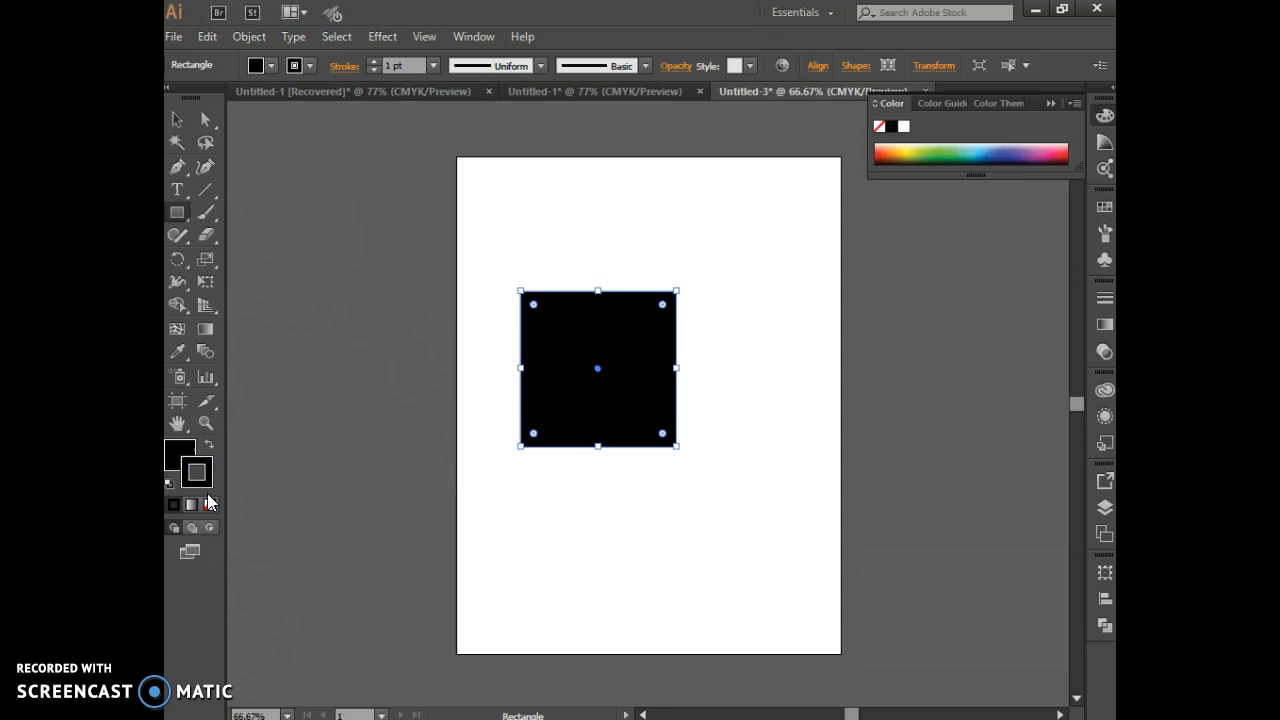
left_click(209, 503)
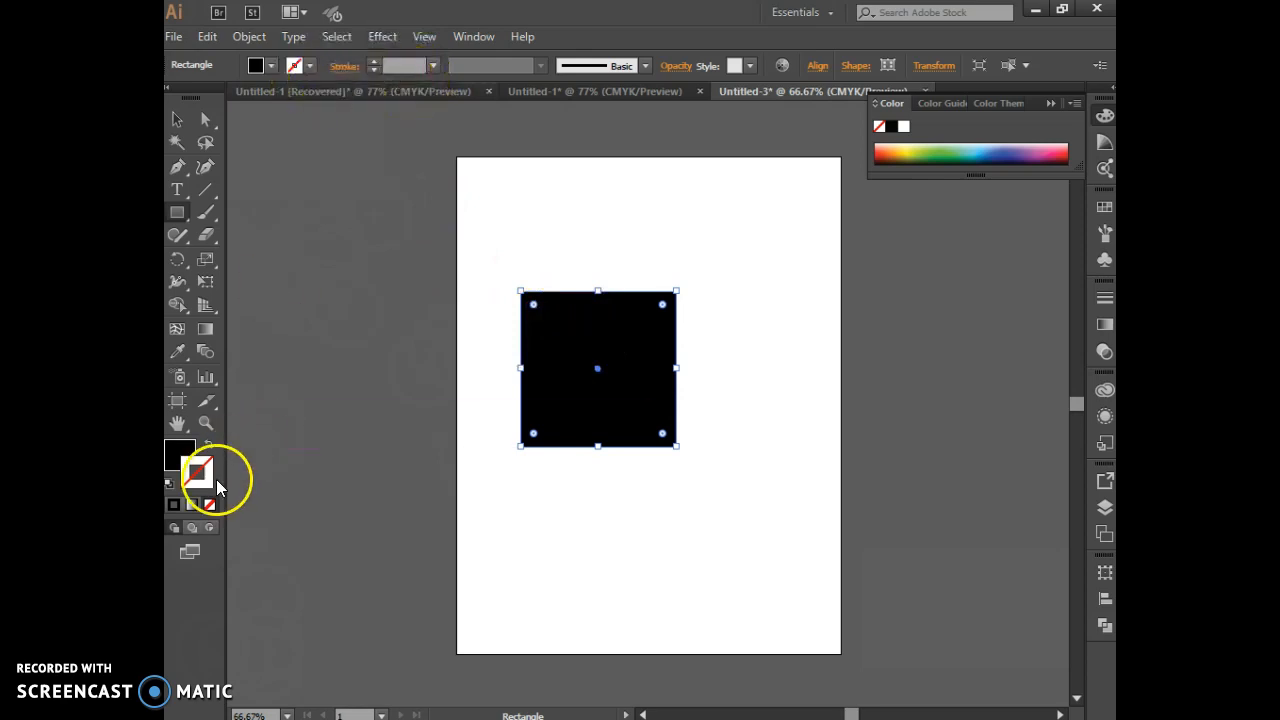
left_click(175, 505)
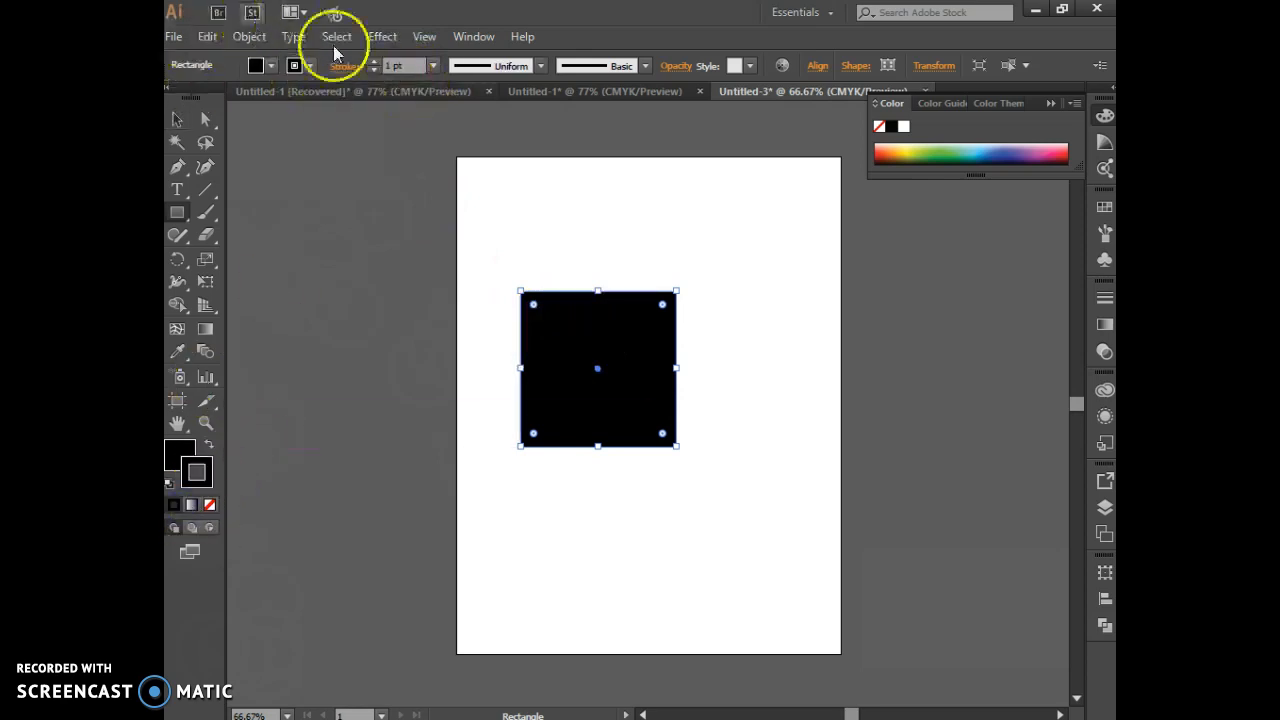
left_click(373, 61)
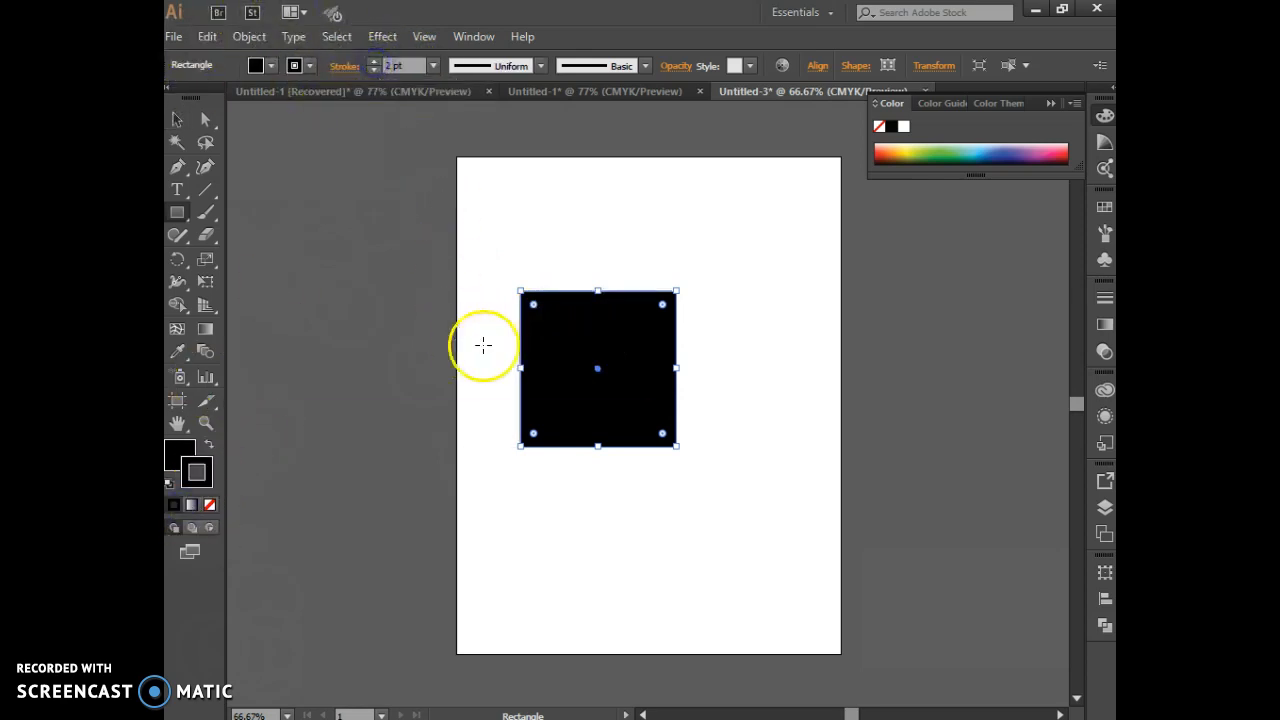
Step: Move the black square to the centre of the artboard at X 4.25 in, Y 5.5 in, and deselect it
left_click(178, 120)
left_click_drag(556, 371, 665, 432)
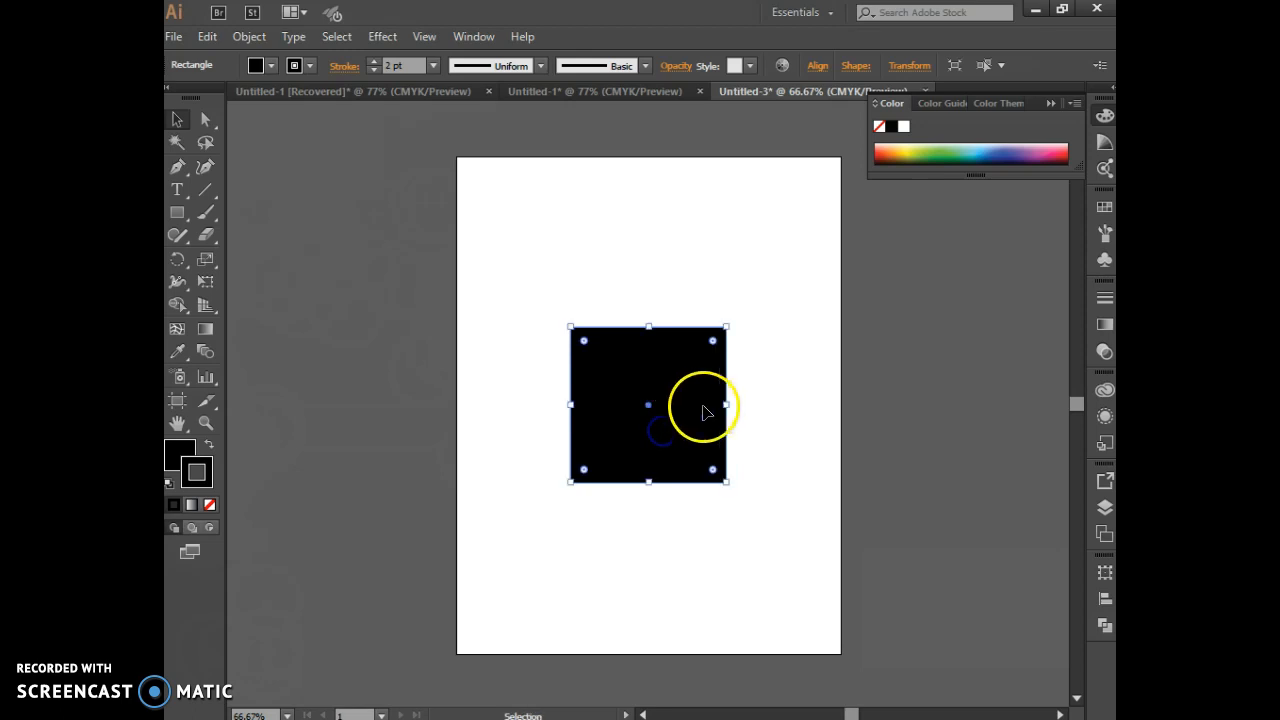
left_click_drag(714, 363, 709, 371)
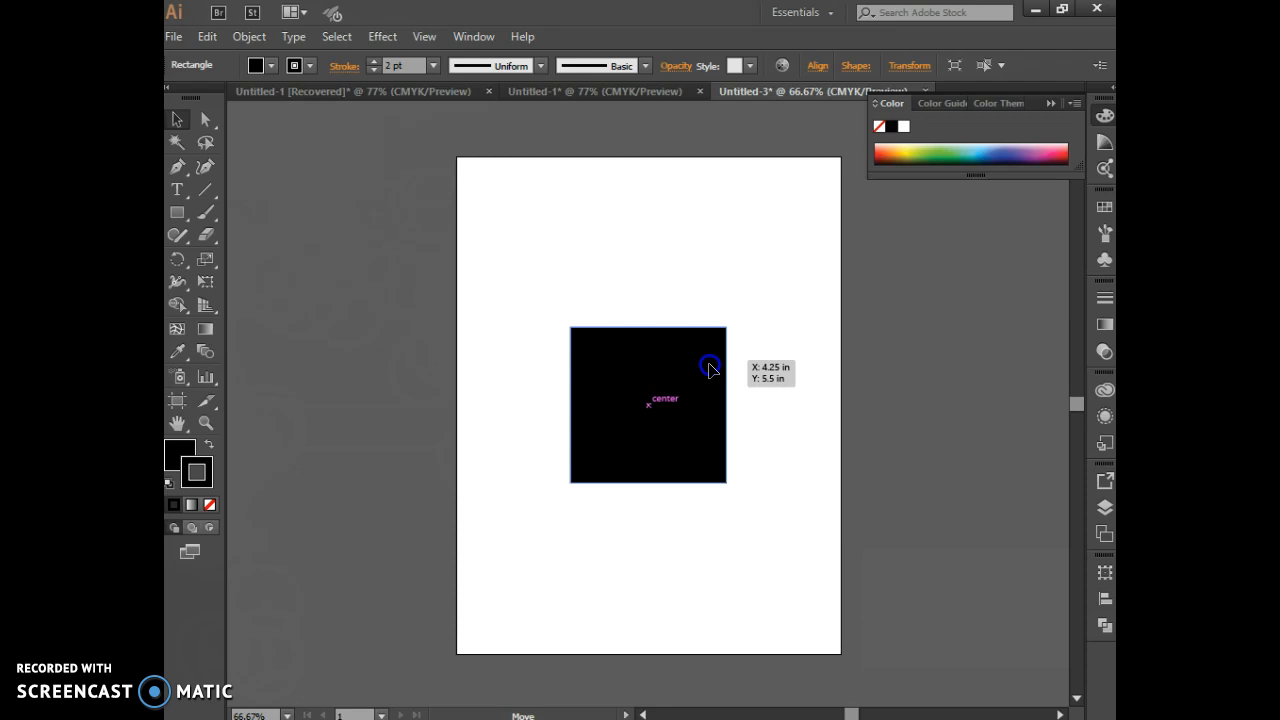
left_click(708, 369)
left_click(494, 383)
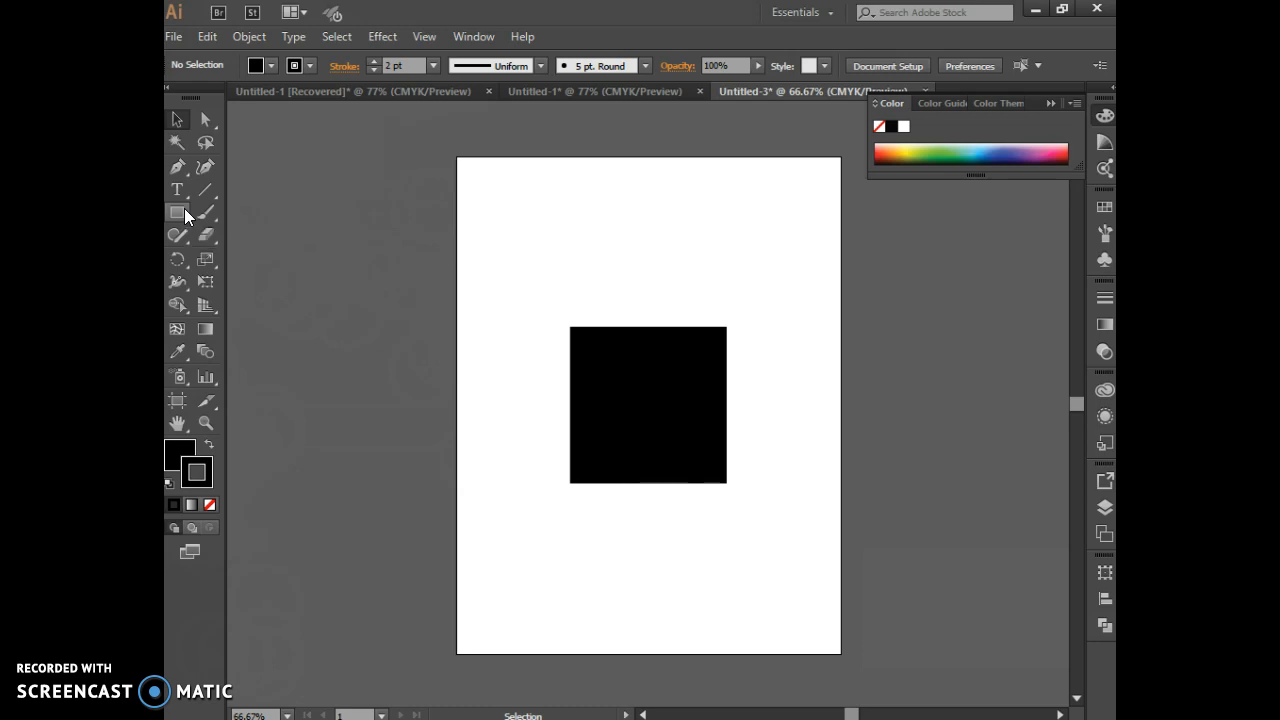
Step: Draw a closed C-shaped path with the Pen tool, curving from the square's top edge down to a short straight vertical end
left_click(178, 212)
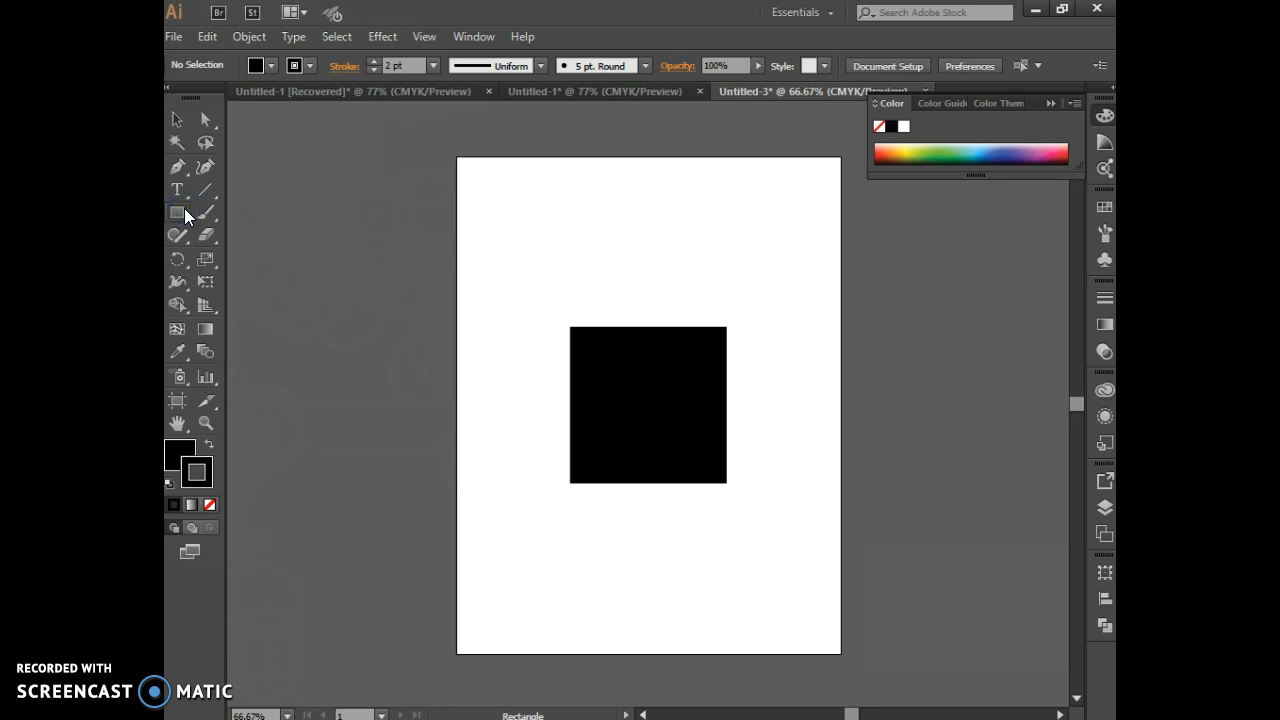
left_click(178, 169)
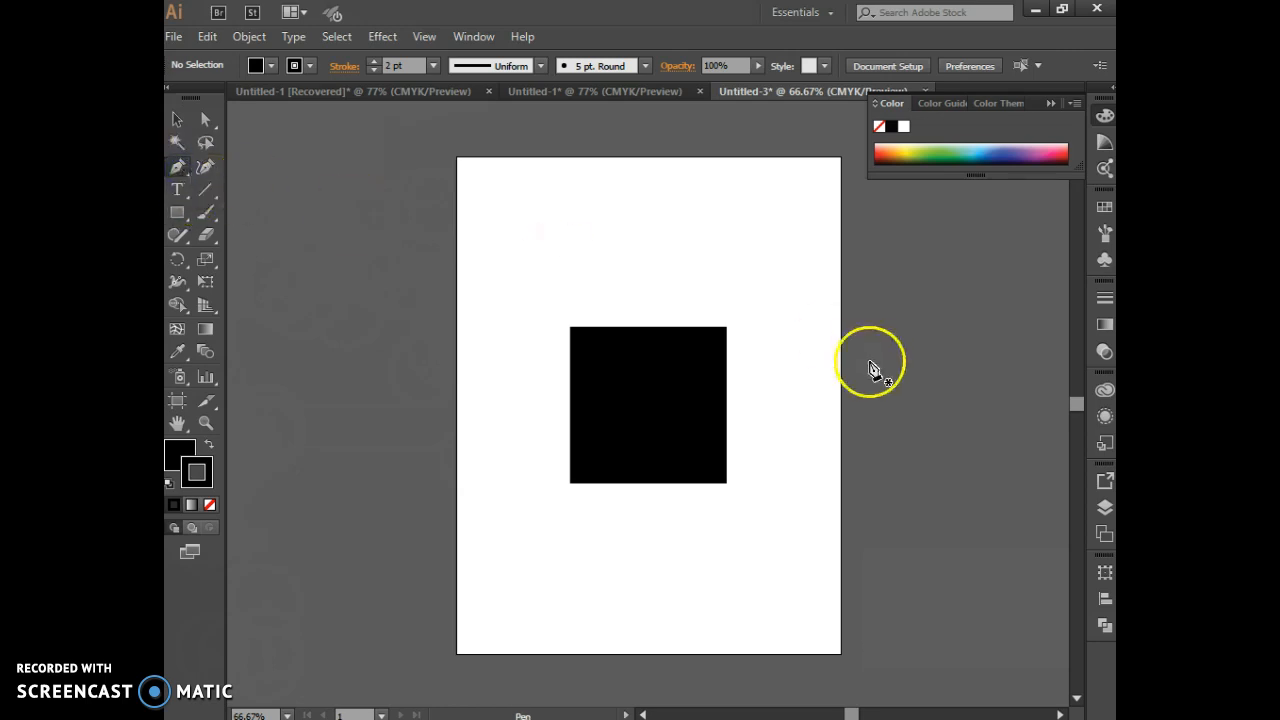
key("ctrl+plus")
key("ctrl+plus")
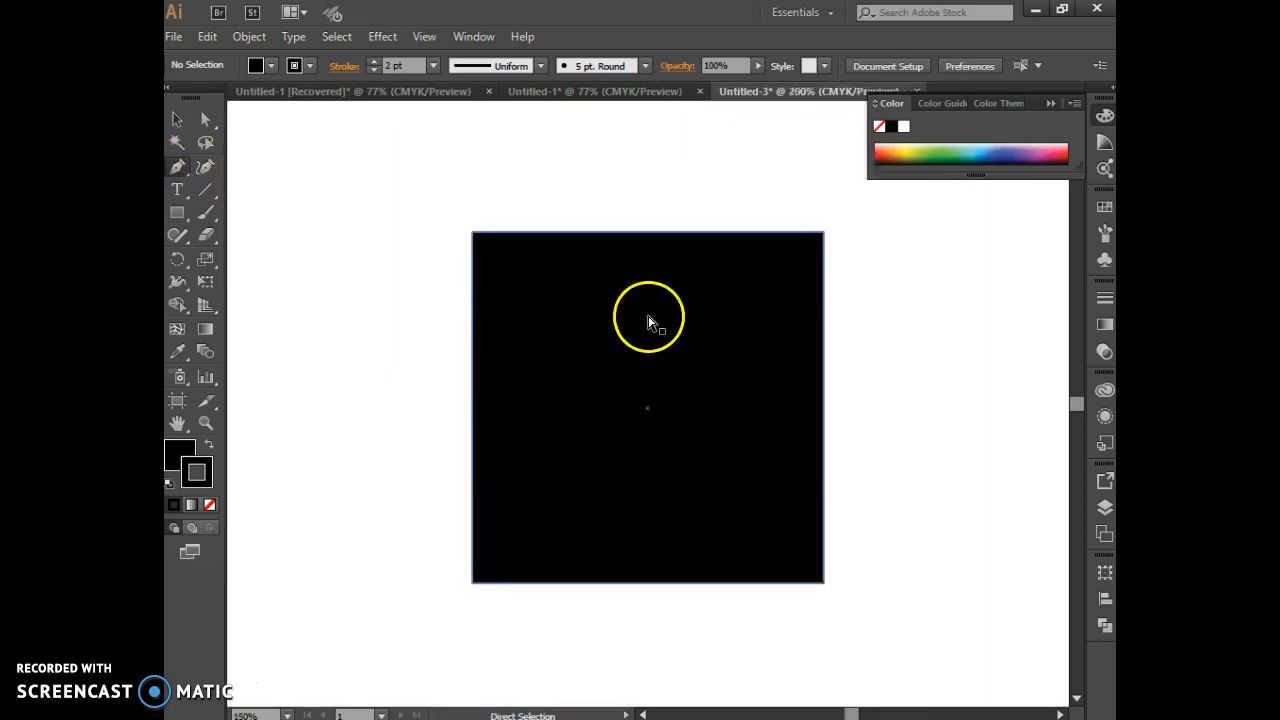
key("ctrl+plus")
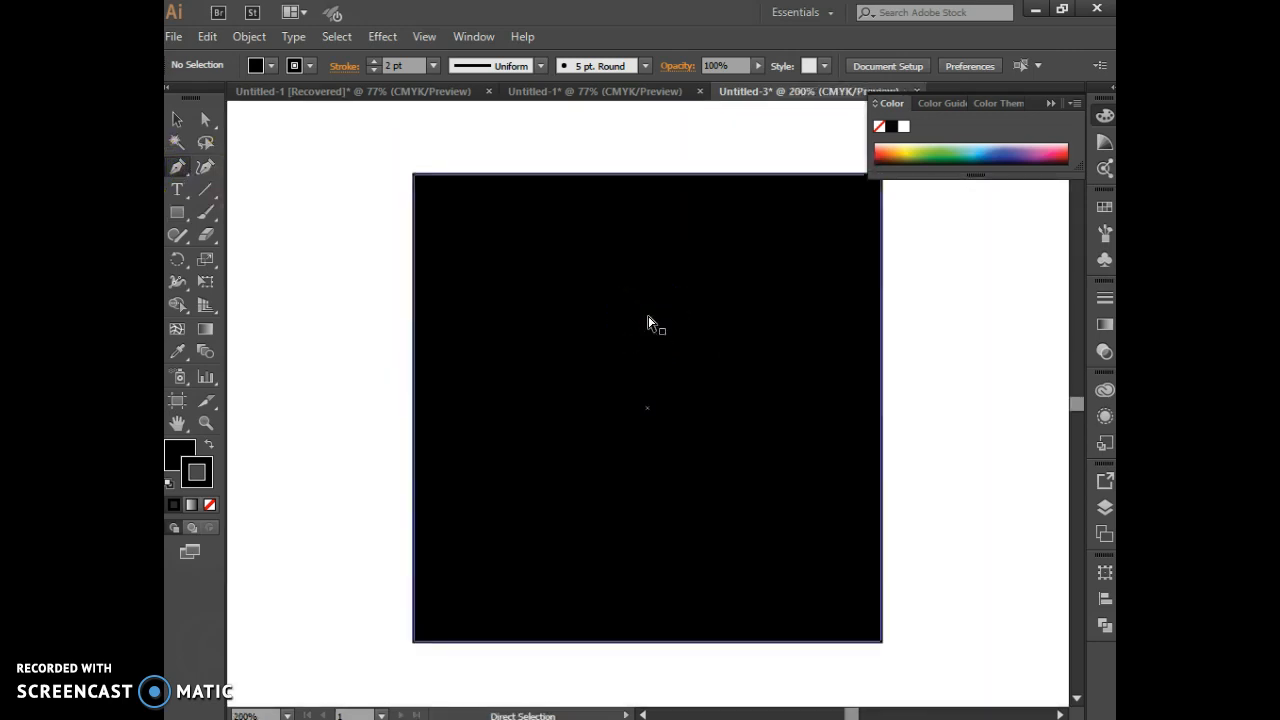
key("ctrl+0")
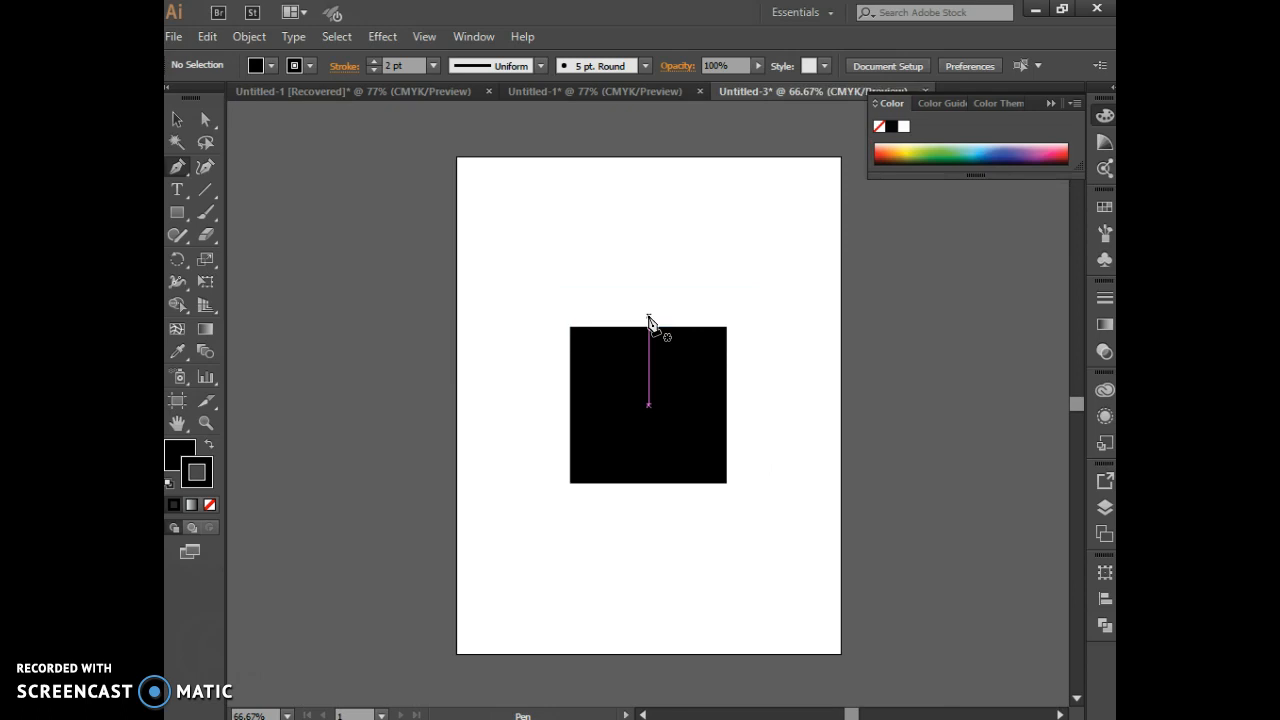
key("ctrl+plus")
key("ctrl+plus")
key("ctrl+plus")
key("ctrl+plus")
key("ctrl+plus")
key("ctrl+plus")
key("ctrl")
key("ctrl+0")
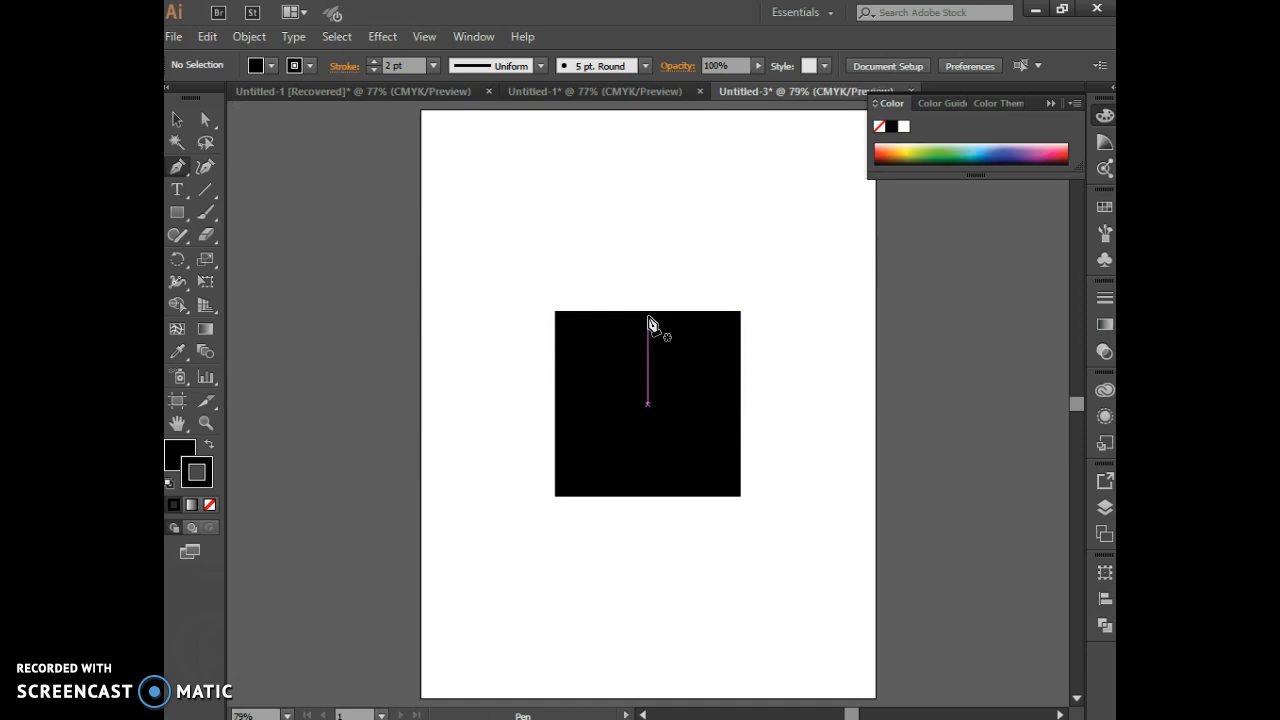
key("ctrl+plus")
key("ctrl+plus")
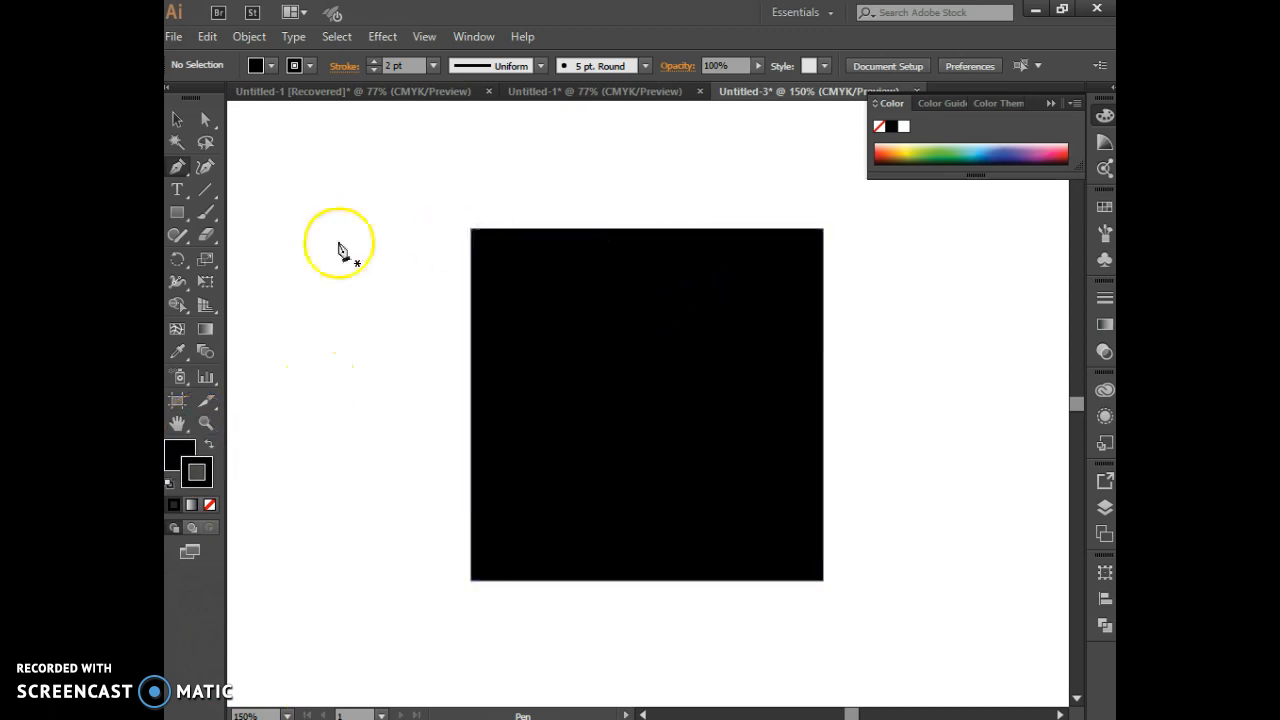
left_click(627, 232)
left_click_drag(598, 317, 637, 375)
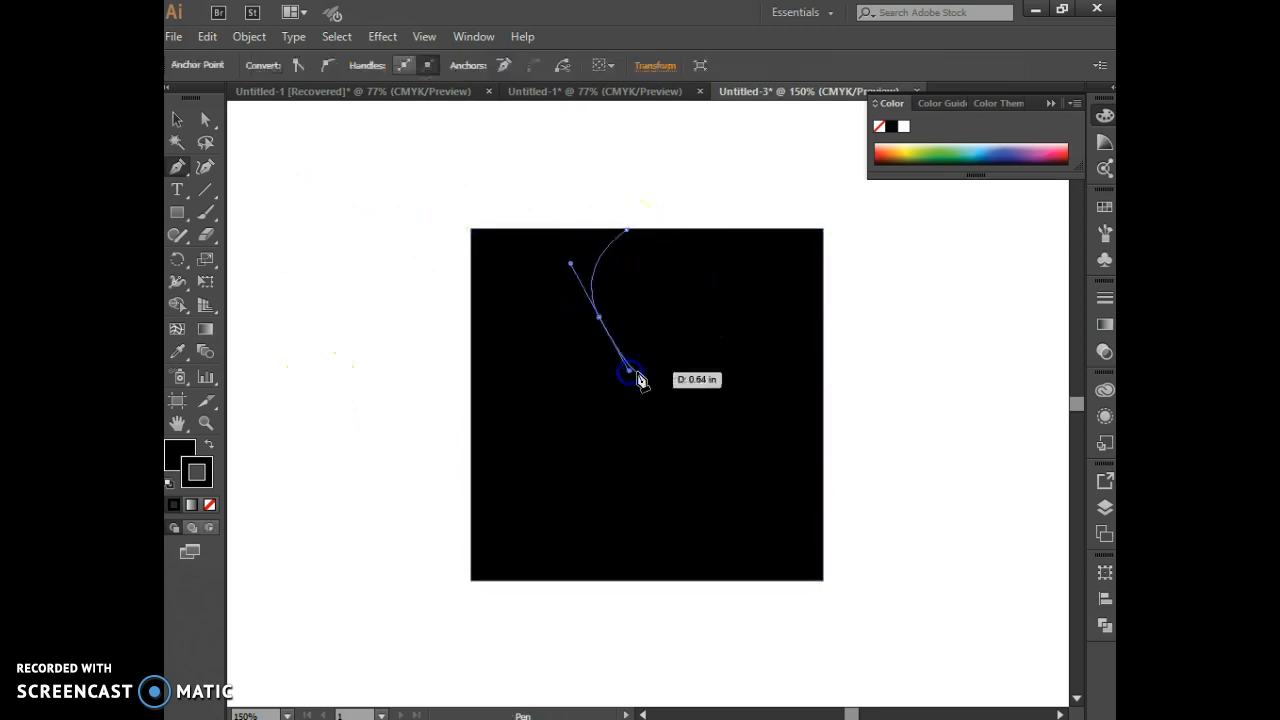
left_click(702, 369)
left_click(702, 338)
mouse_move(645, 328)
left_mouse_down()
mouse_move(634, 267)
mouse_move(718, 225)
left_mouse_up()
left_click_drag(630, 232, 632, 240)
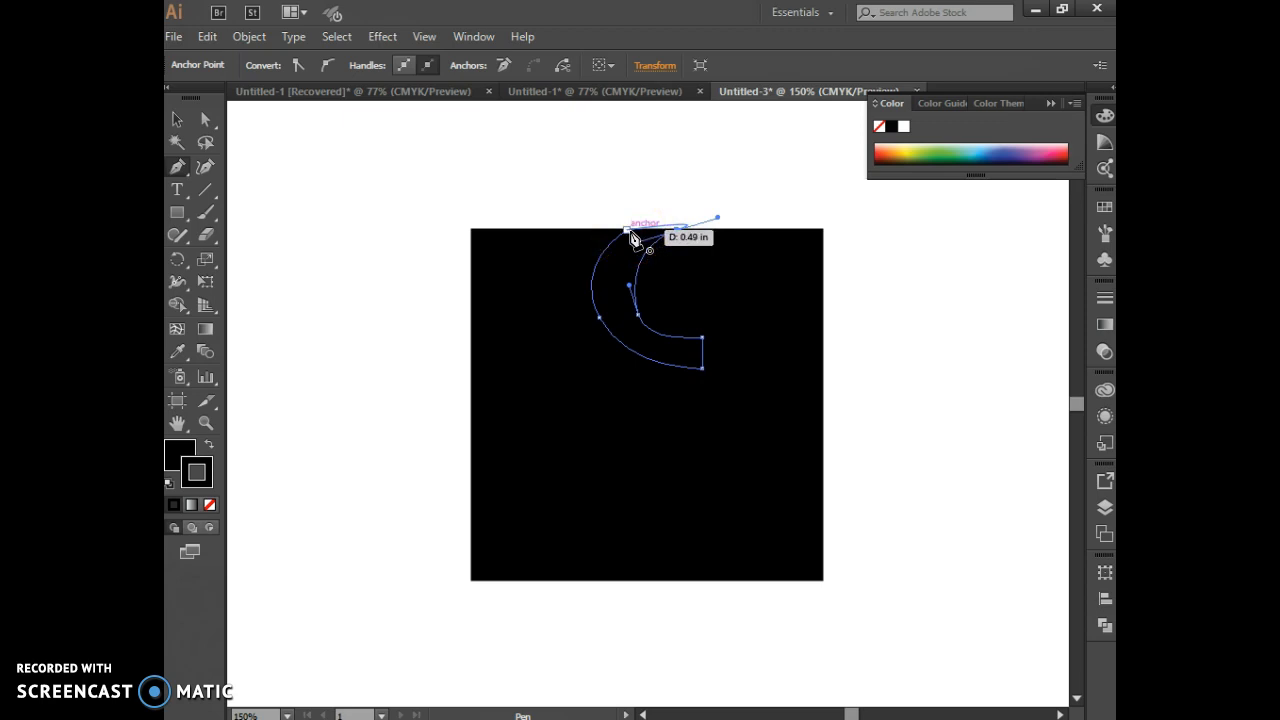
left_click_drag(632, 240, 628, 224)
left_click(625, 408)
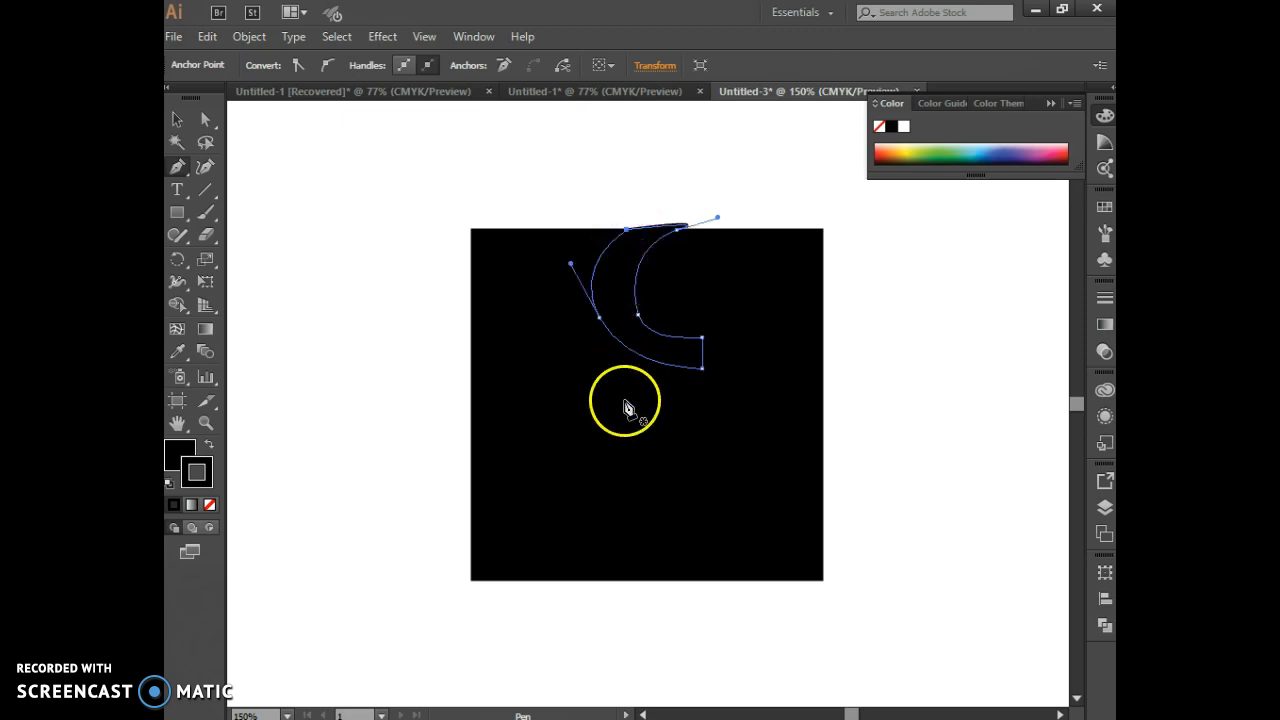
Step: Add an anchor point at the path's rounded tip protruding above the square's top edge and convert it to a corner
left_click(205, 119)
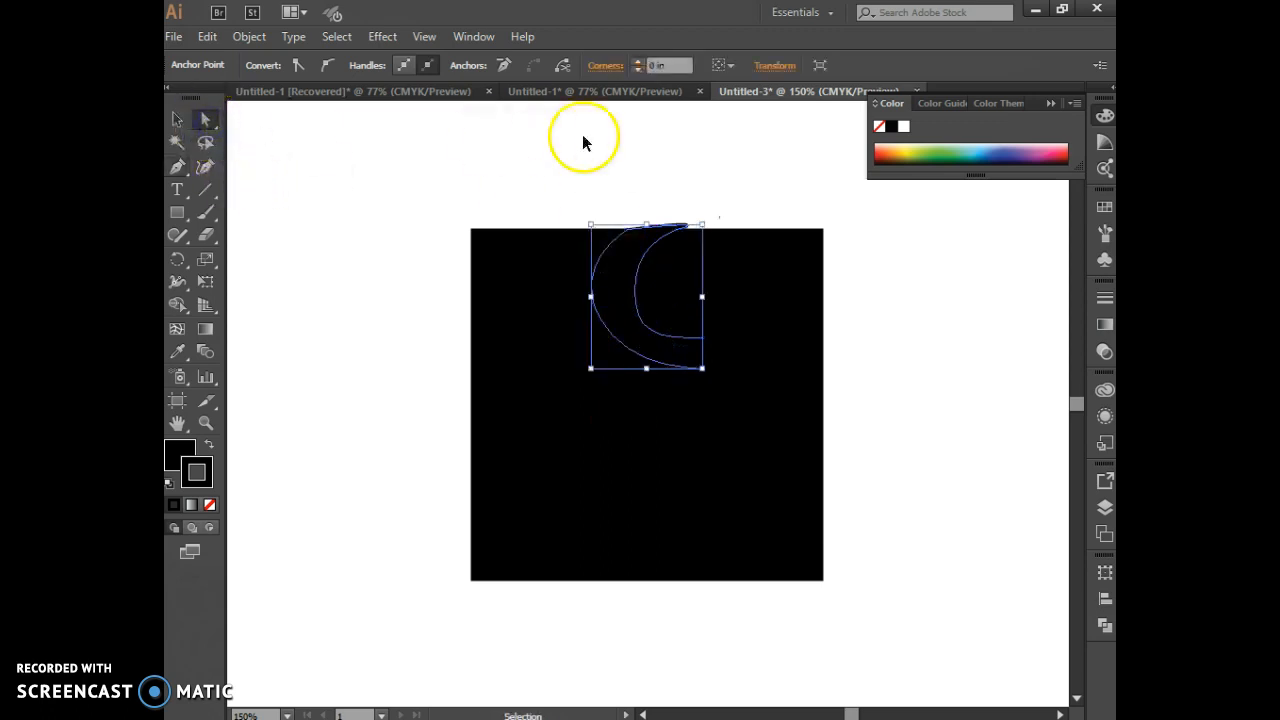
key("ctrl+plus")
key("ctrl+plus")
key("a")
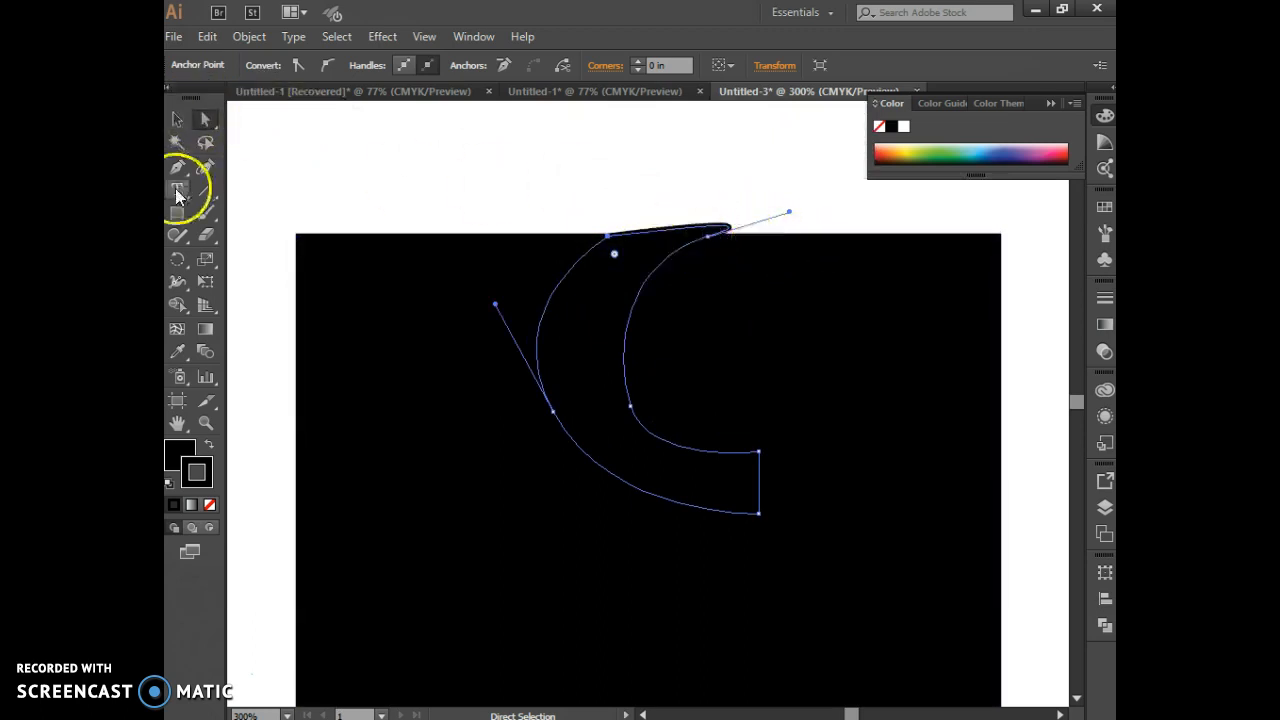
left_click(175, 169)
left_click_drag(177, 178, 247, 192)
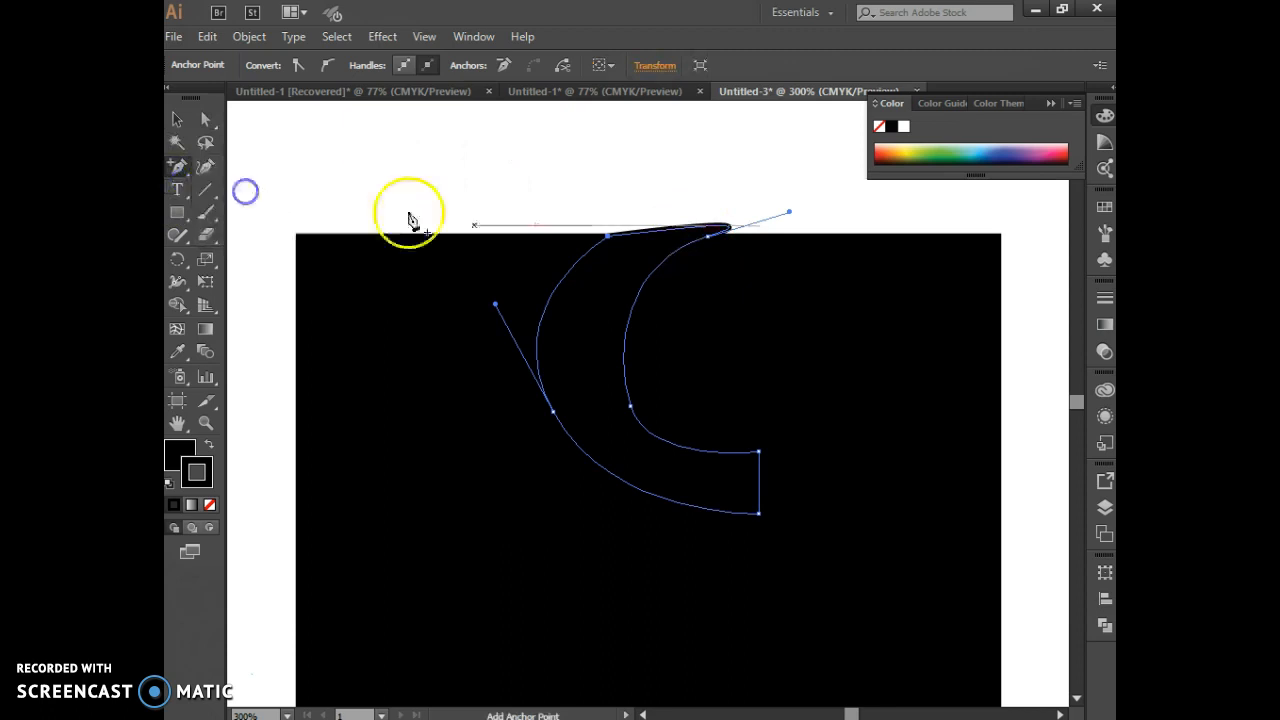
left_click(733, 233)
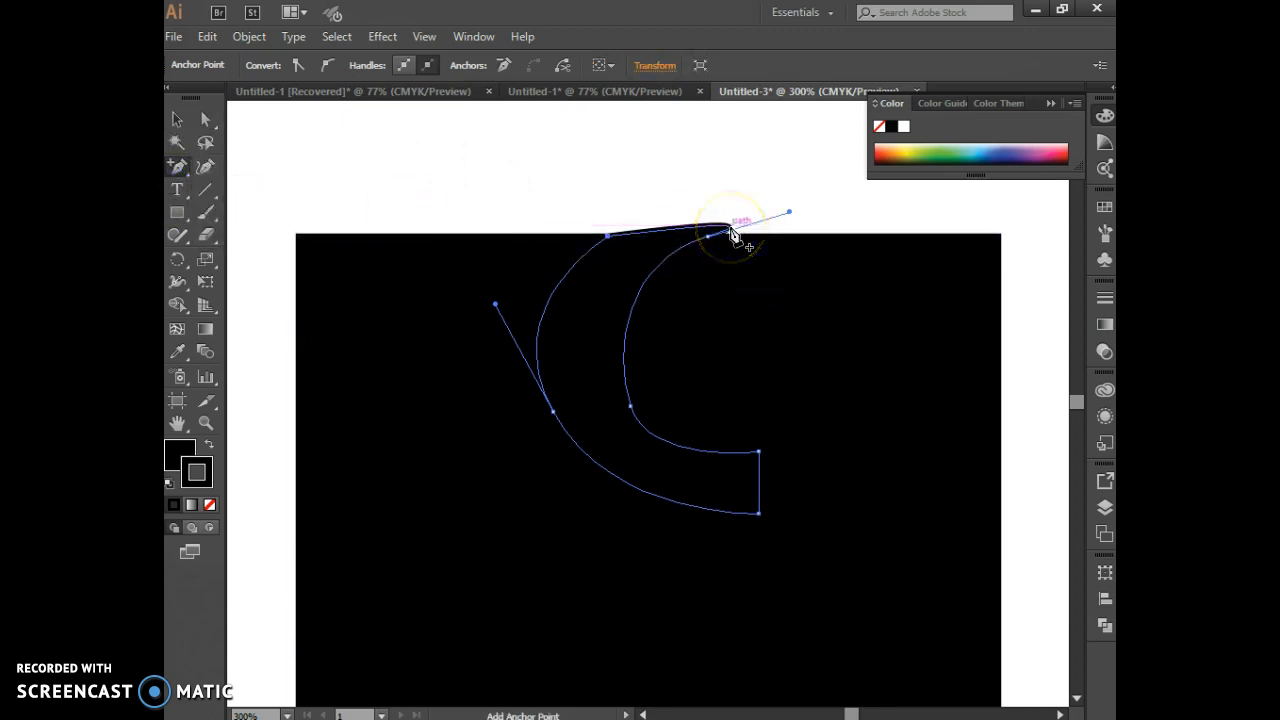
left_click(201, 121)
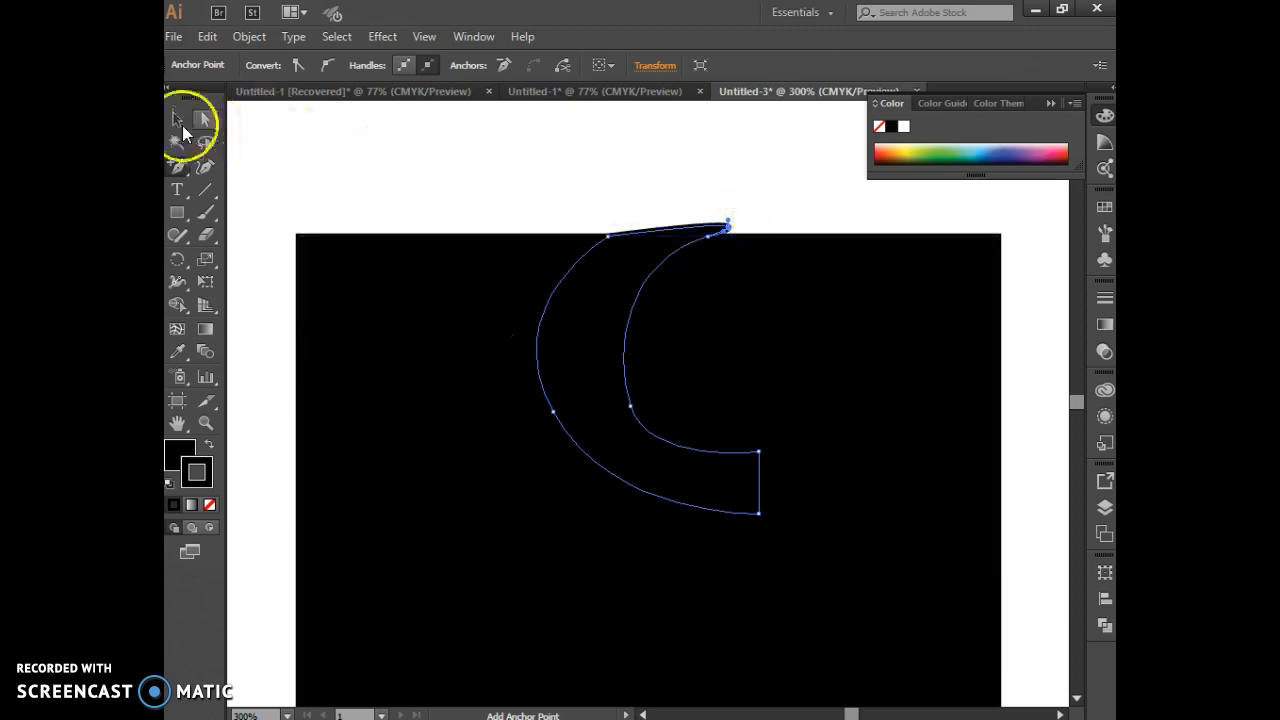
left_click(297, 65)
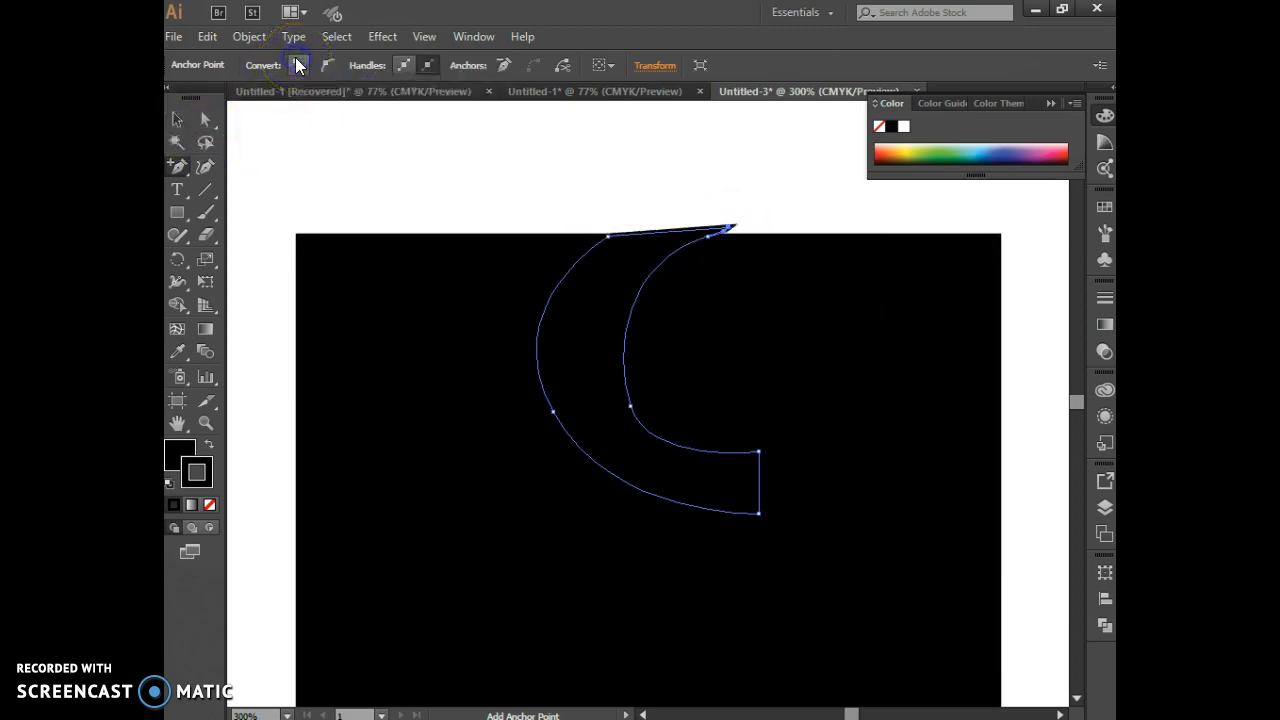
Step: Move the new corner anchor down onto the square's top edge and deselect the path
left_click(203, 120)
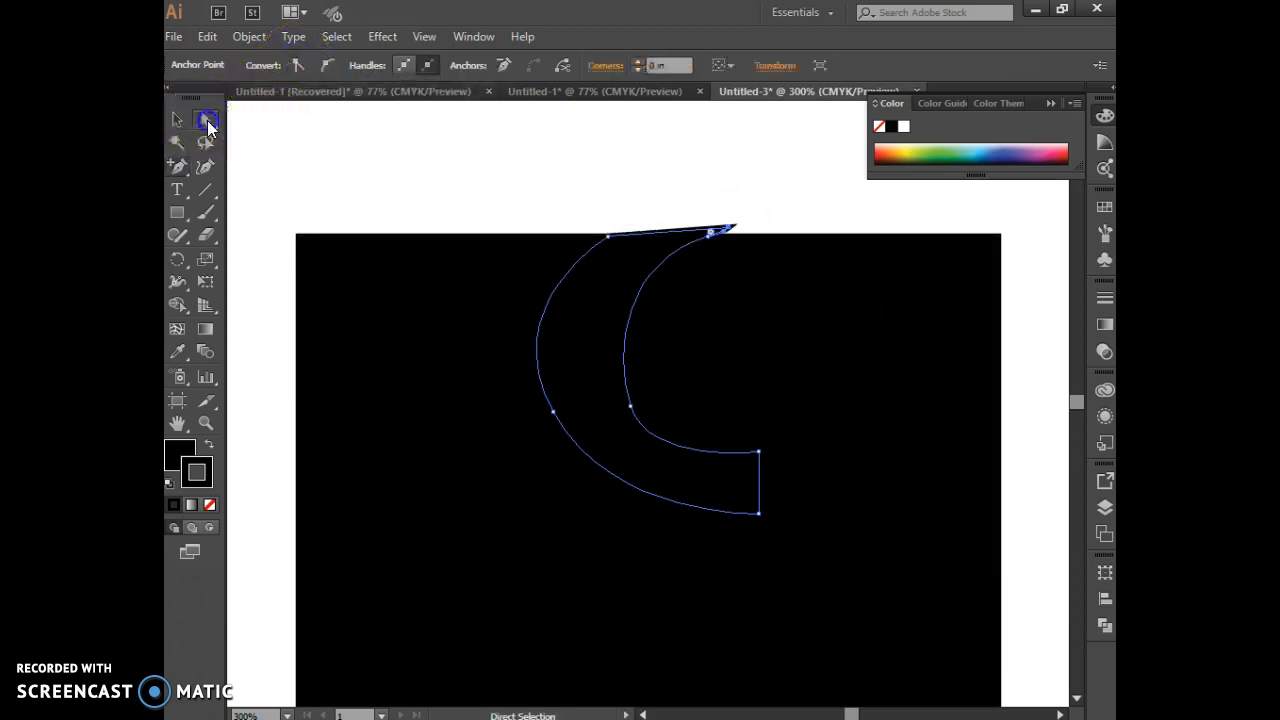
left_click(730, 230)
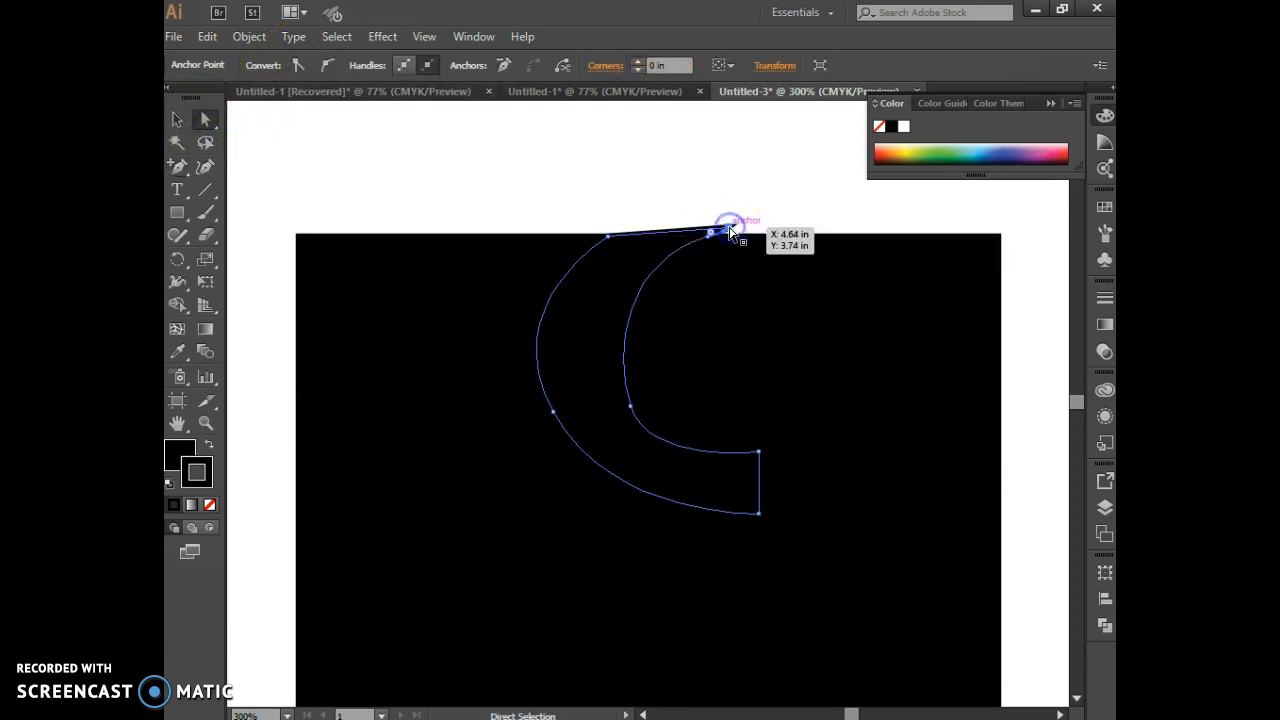
left_click_drag(730, 230, 733, 236)
left_click(794, 206)
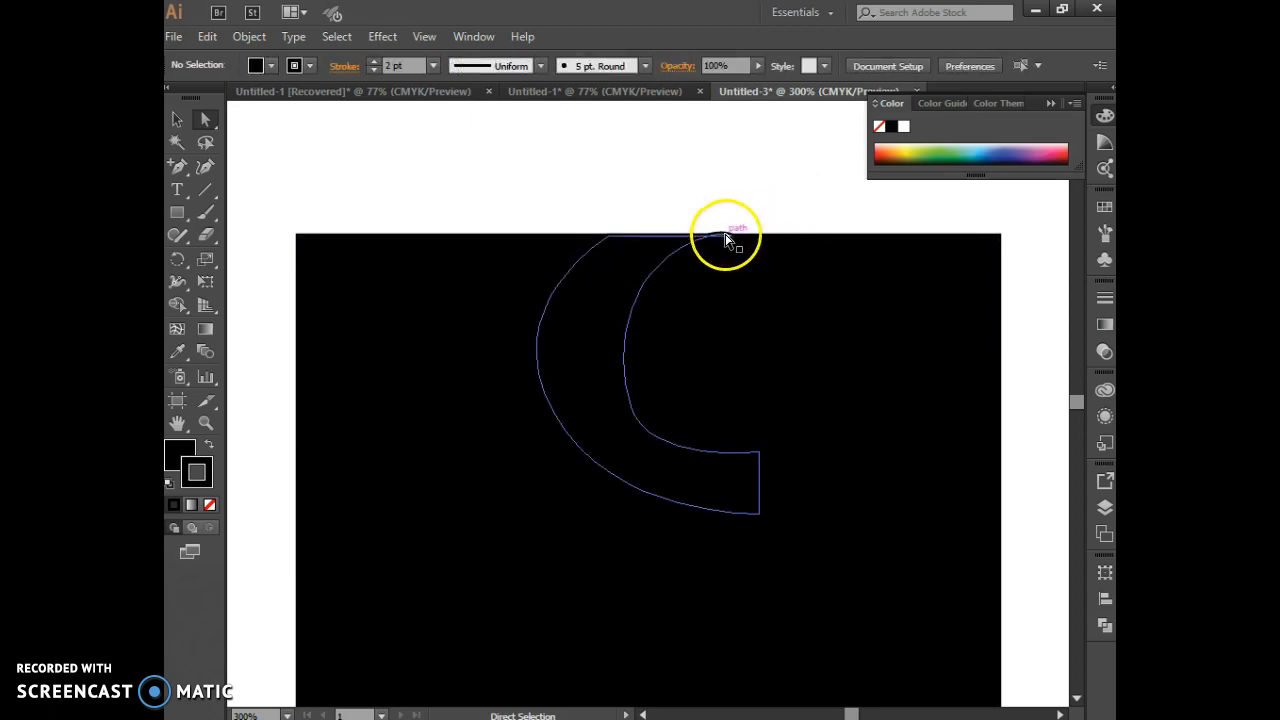
Step: Move the inner curve's upper anchor, next to the tip, down inside the square and nudge it slightly back up to smooth the curve
left_click(726, 237)
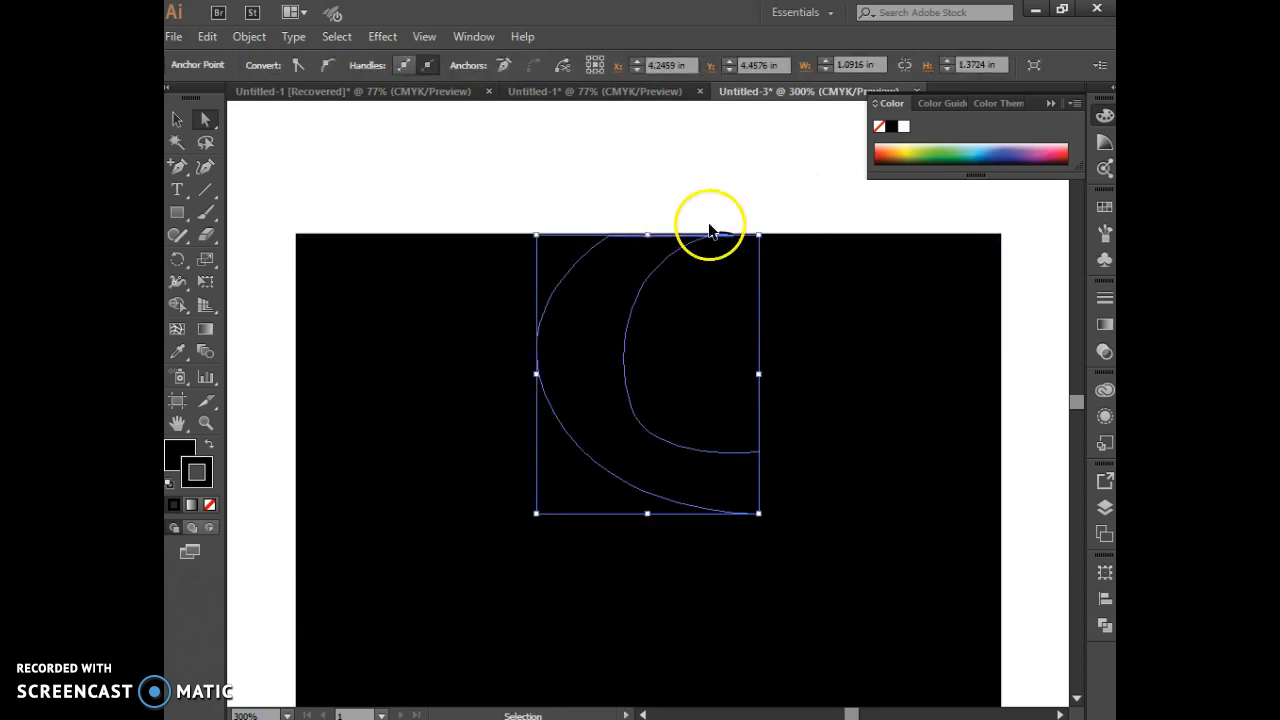
key("ctrl+plus")
key("ctrl+plus")
scroll(755, 222, "up", 2)
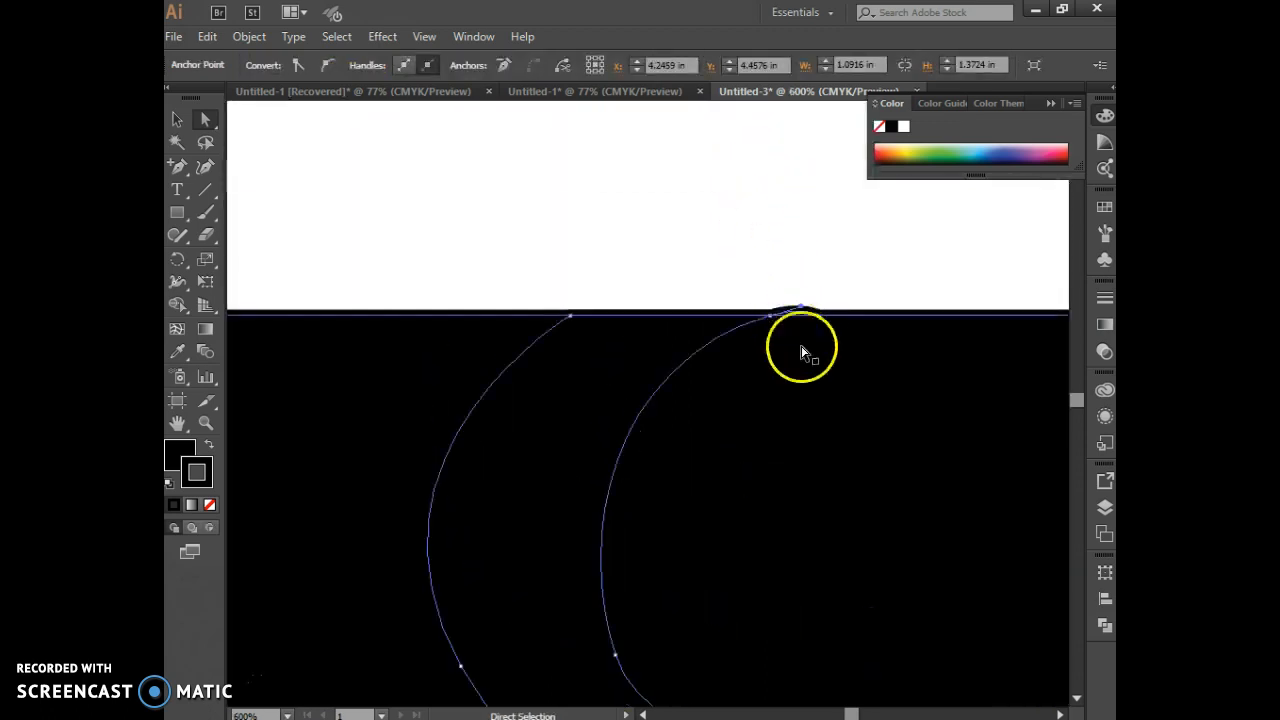
left_click(770, 319)
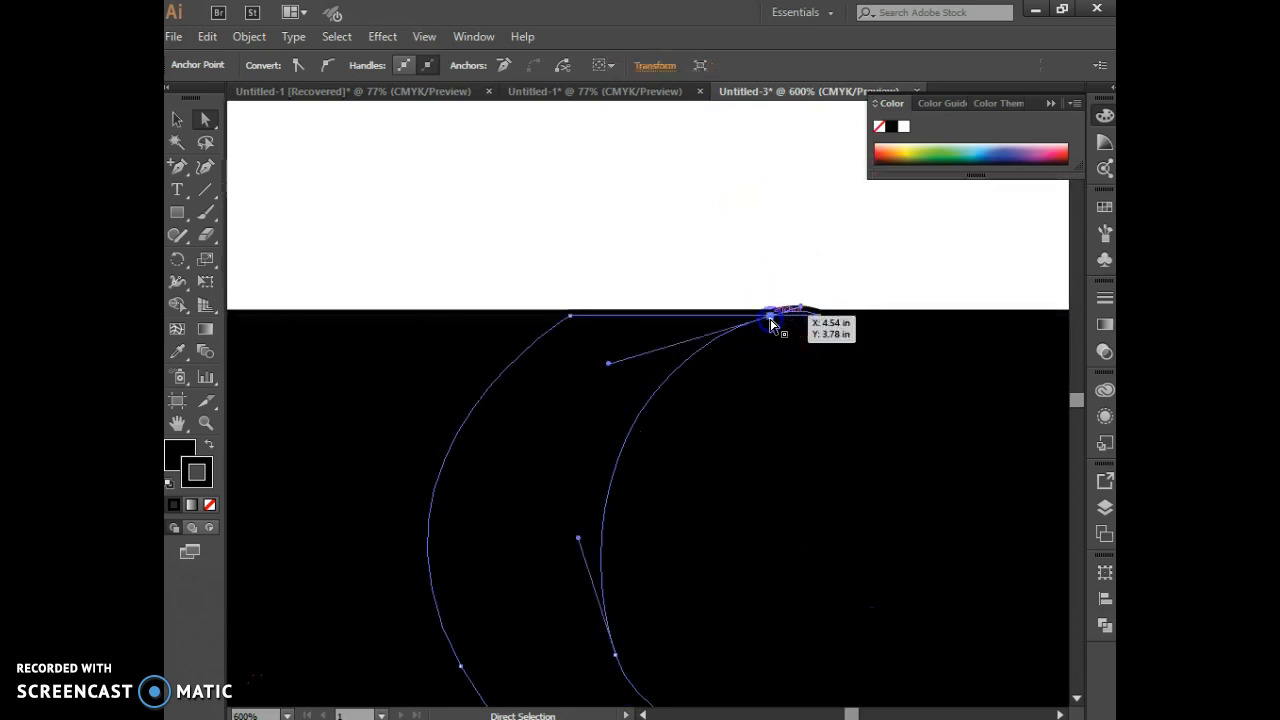
left_click_drag(770, 322, 767, 337)
left_click(205, 119)
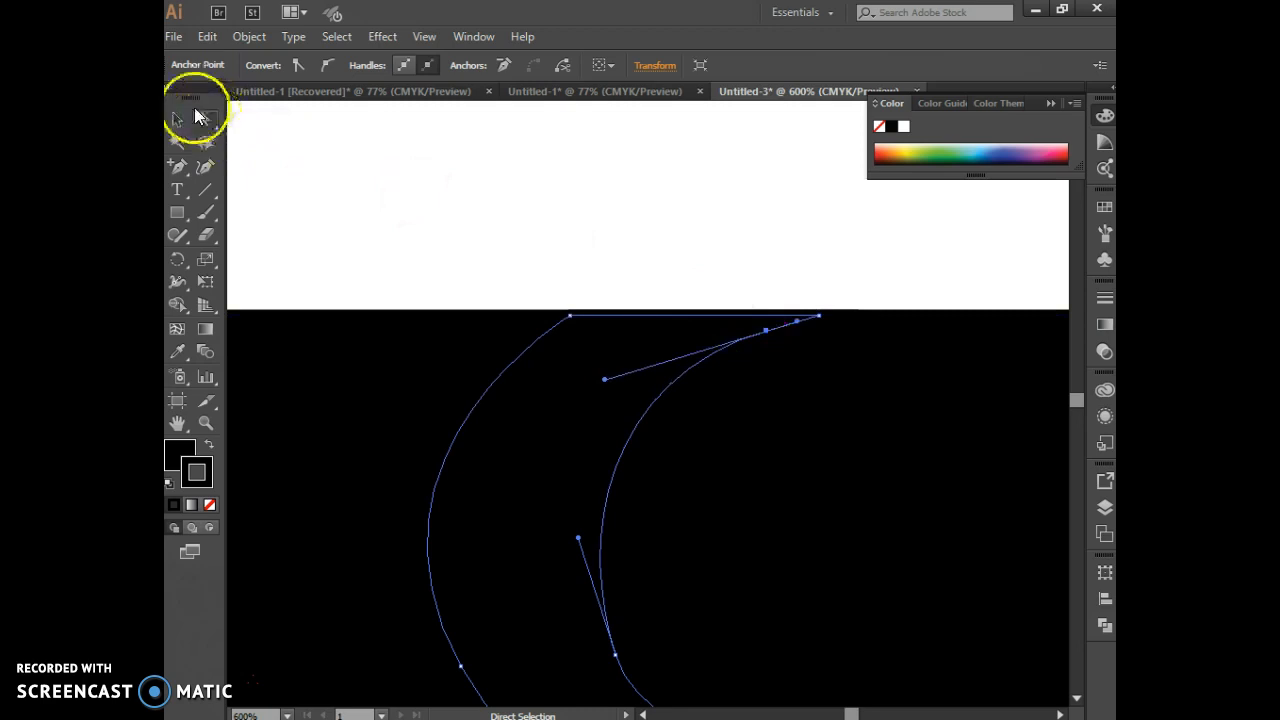
left_click(178, 120)
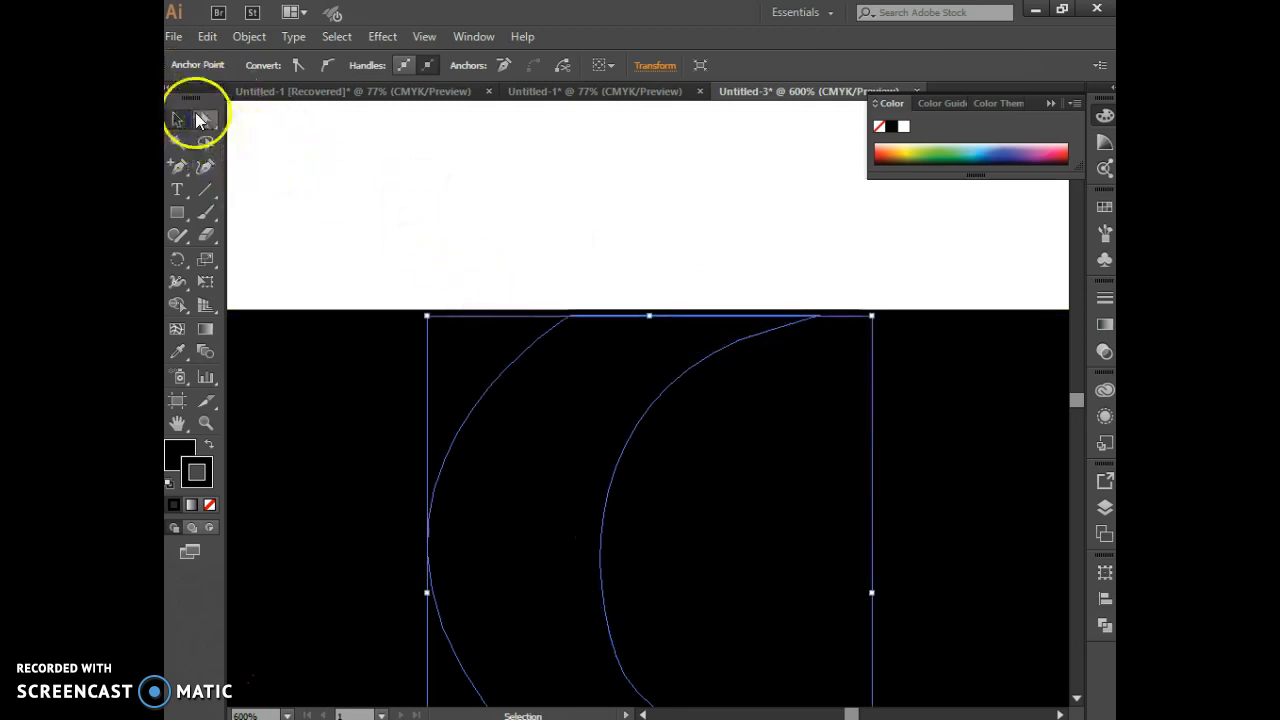
key("Up")
key("Up")
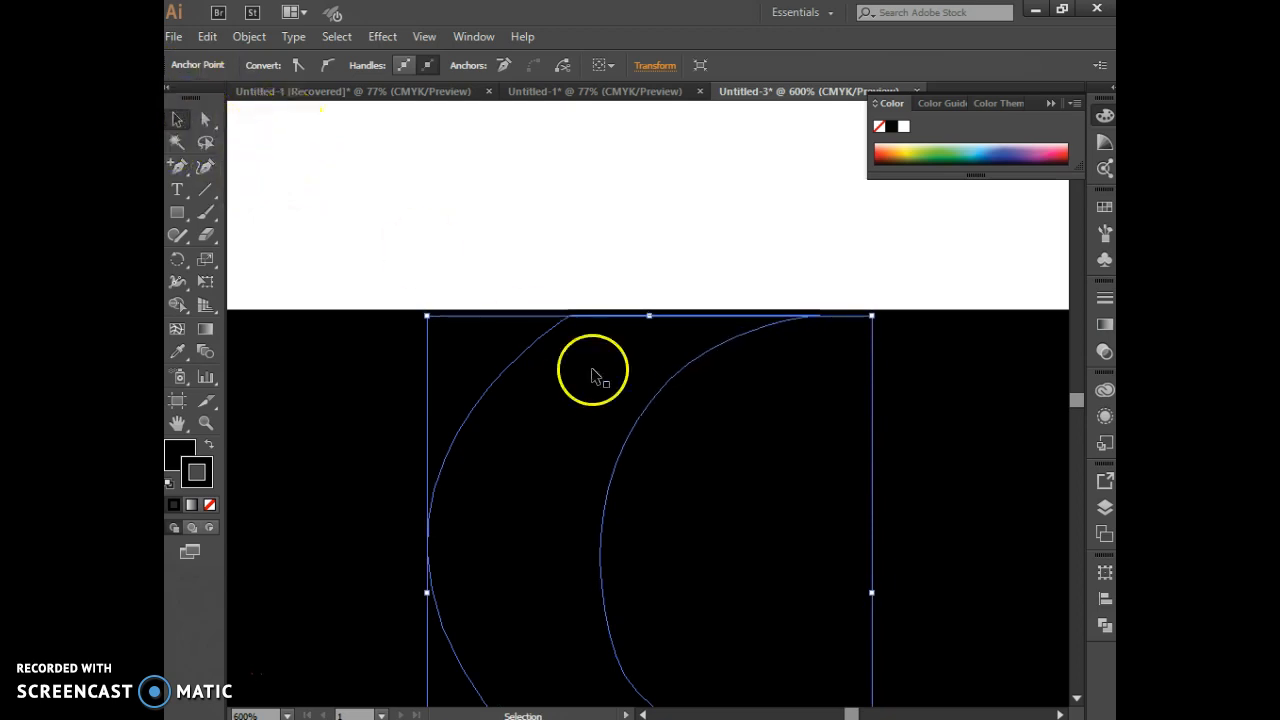
Step: Select the whole C-shaped path and nudge it up and back down against the square's top edge
left_click(546, 274)
left_click(541, 350)
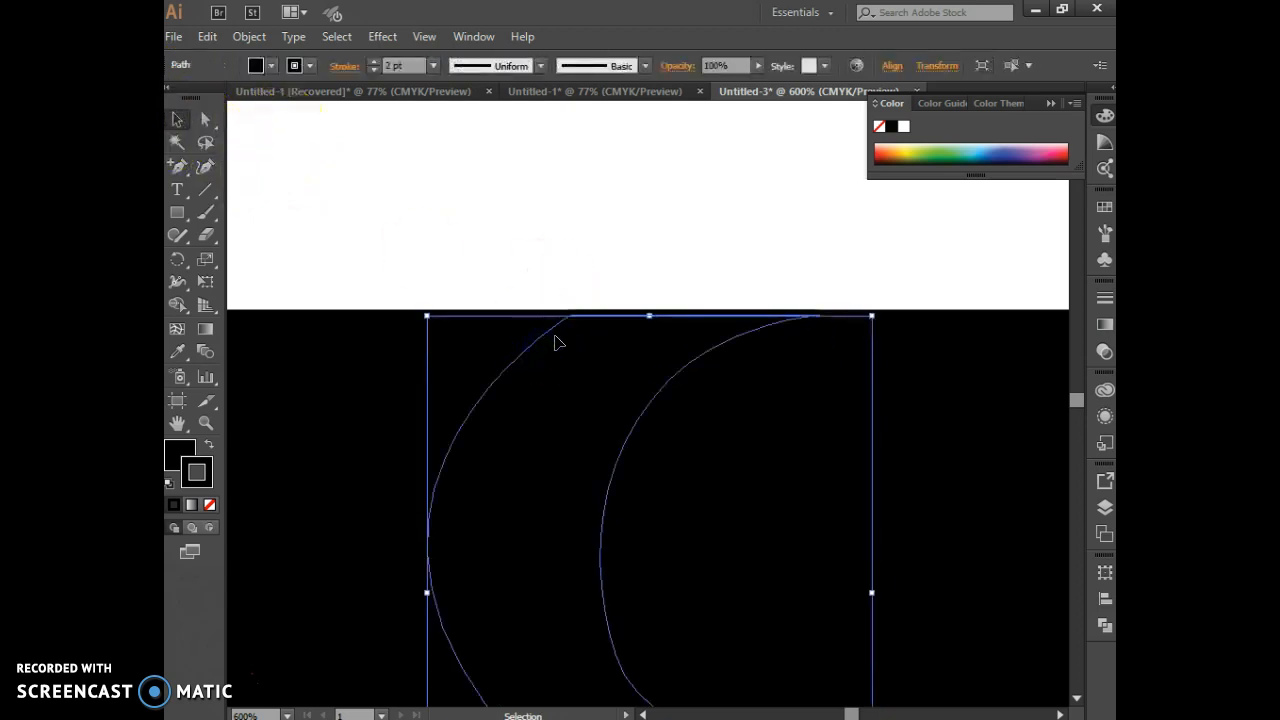
key("Up")
key("Down")
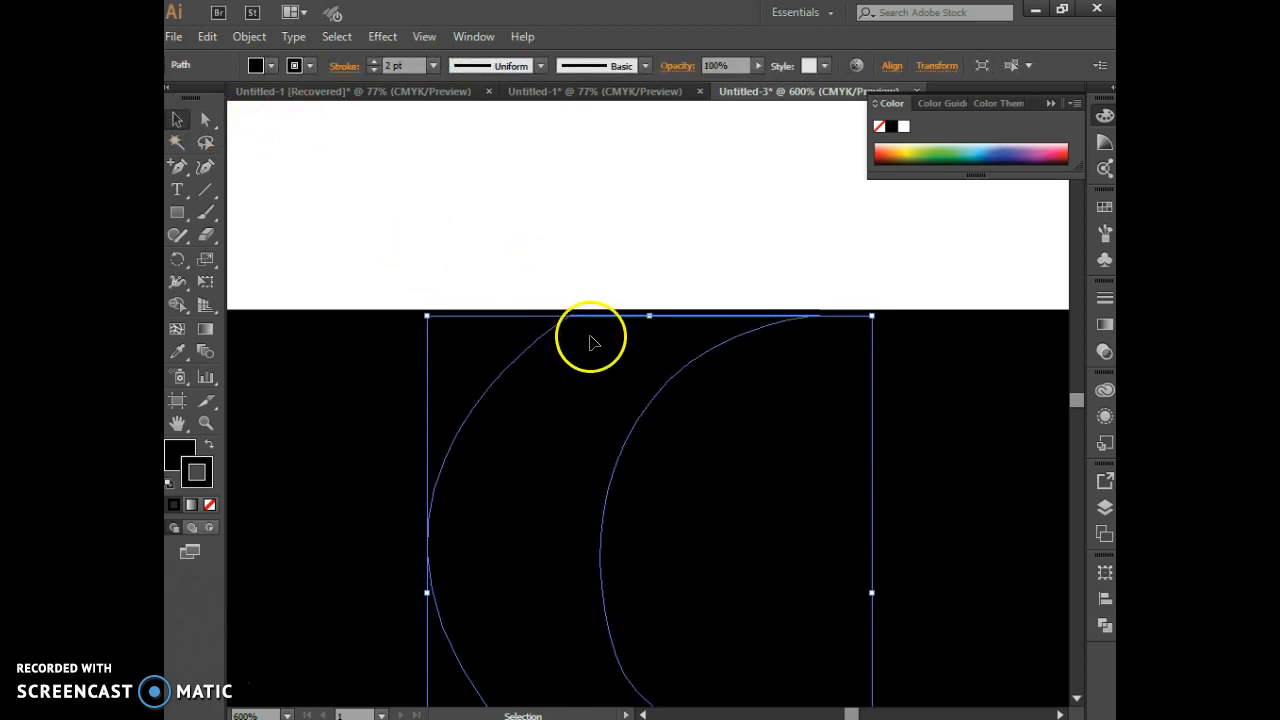
Step: Reduce the C-shaped path's stroke to 1 pt and nudge the path up and back down at the square's top edge
left_click(376, 69)
key("Up")
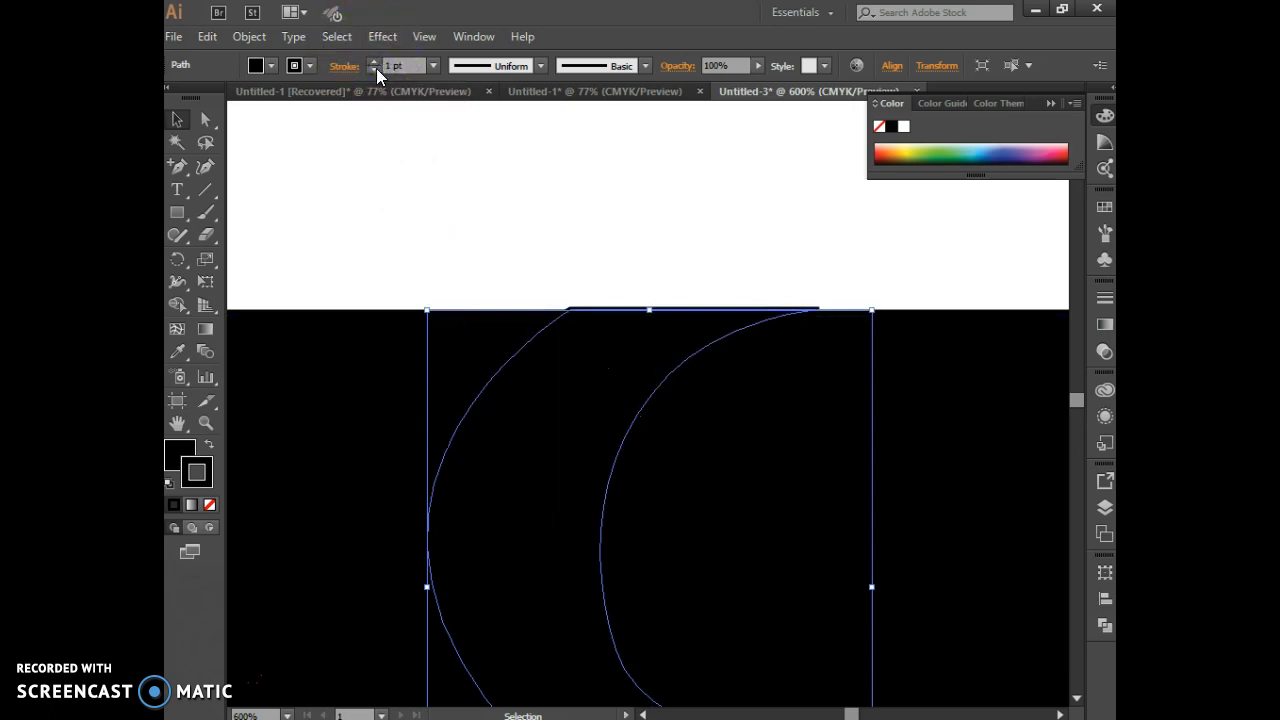
key("Down")
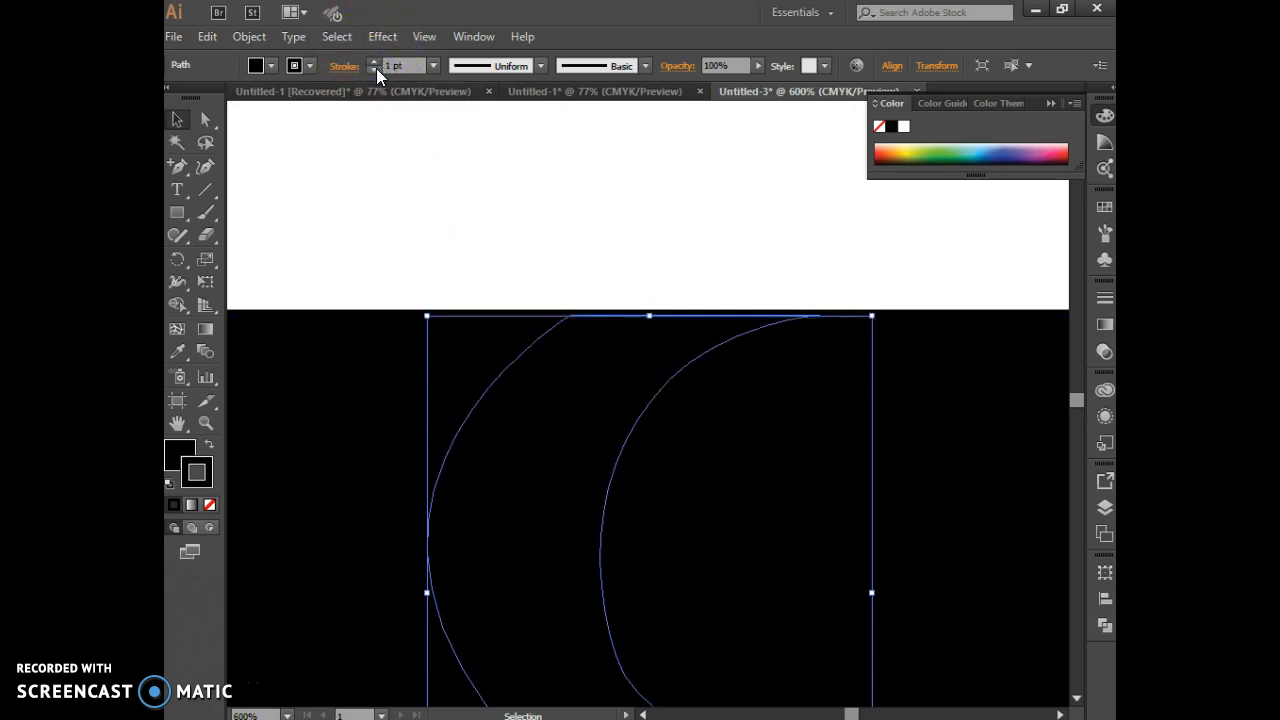
Step: Fill the C-shaped path with white
left_click(271, 68)
left_click(193, 97)
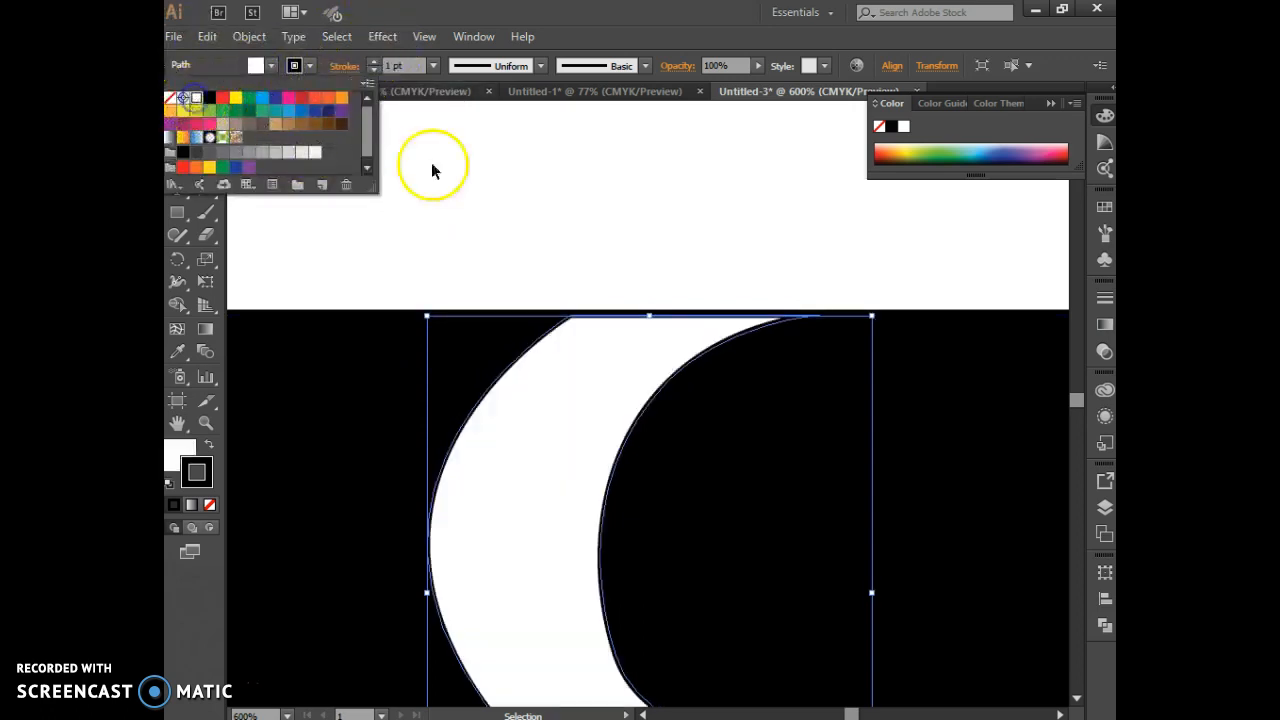
left_click(334, 228)
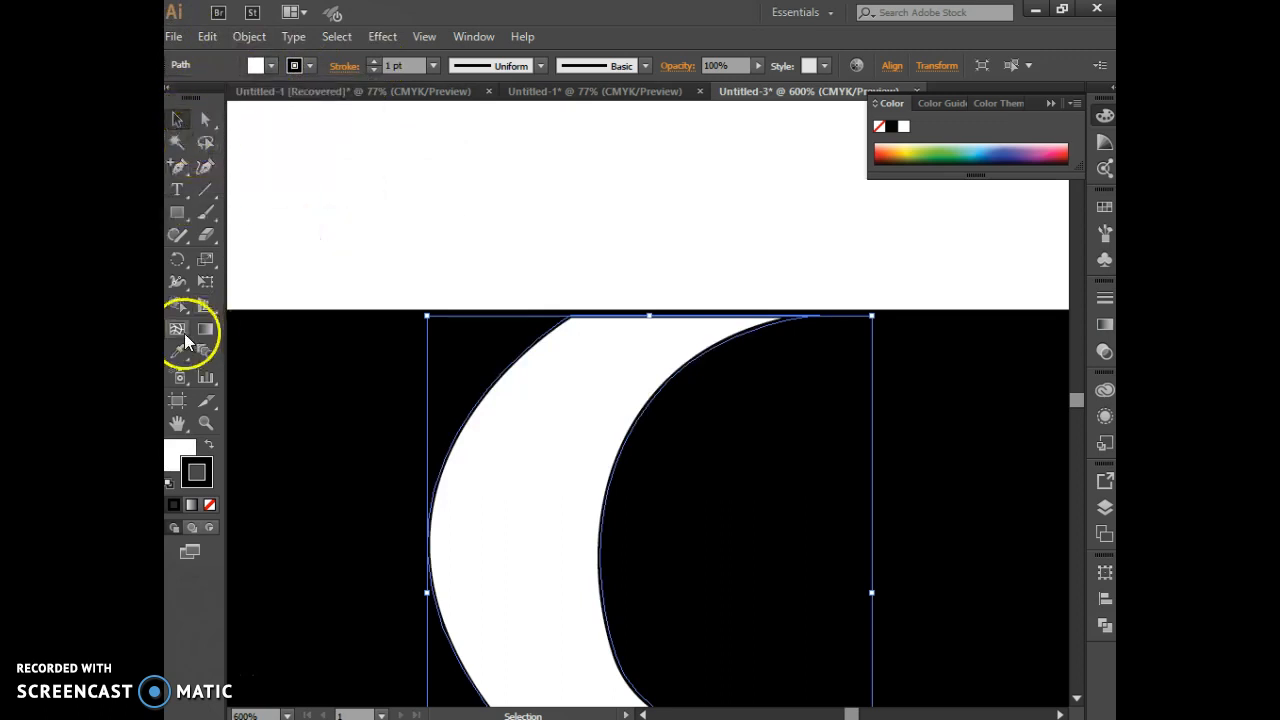
double_click(177, 423)
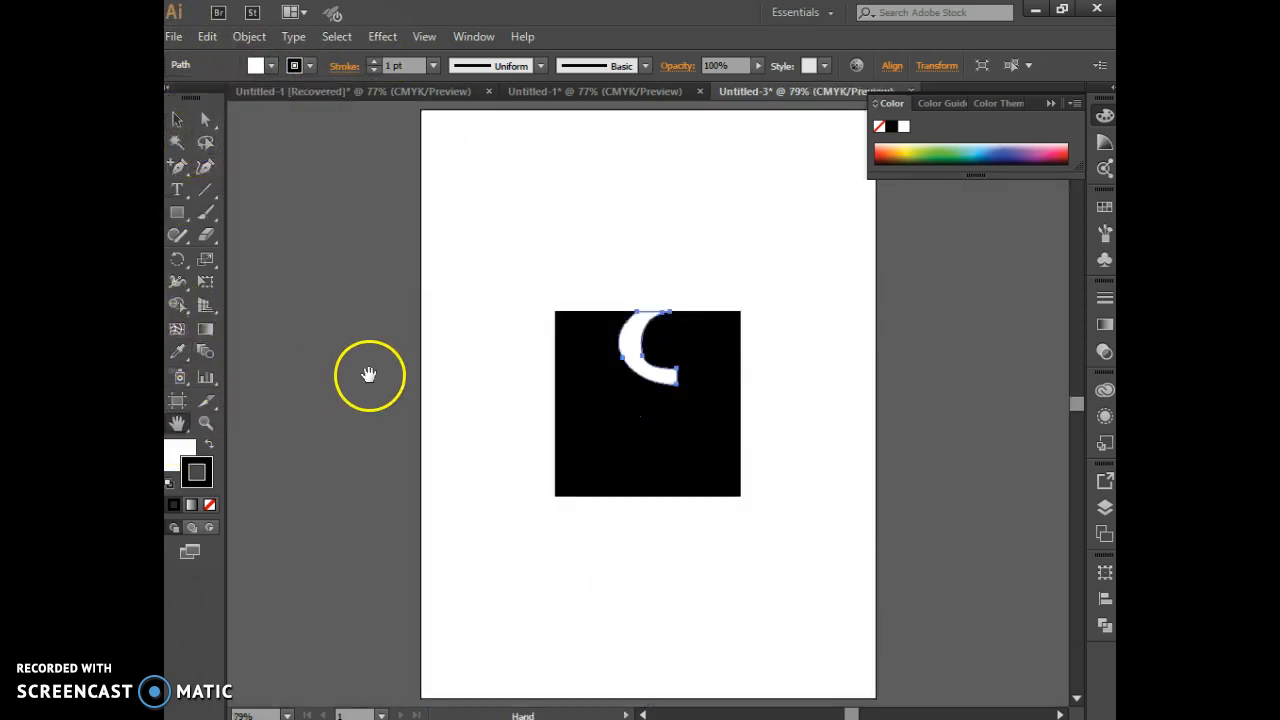
left_click(682, 258)
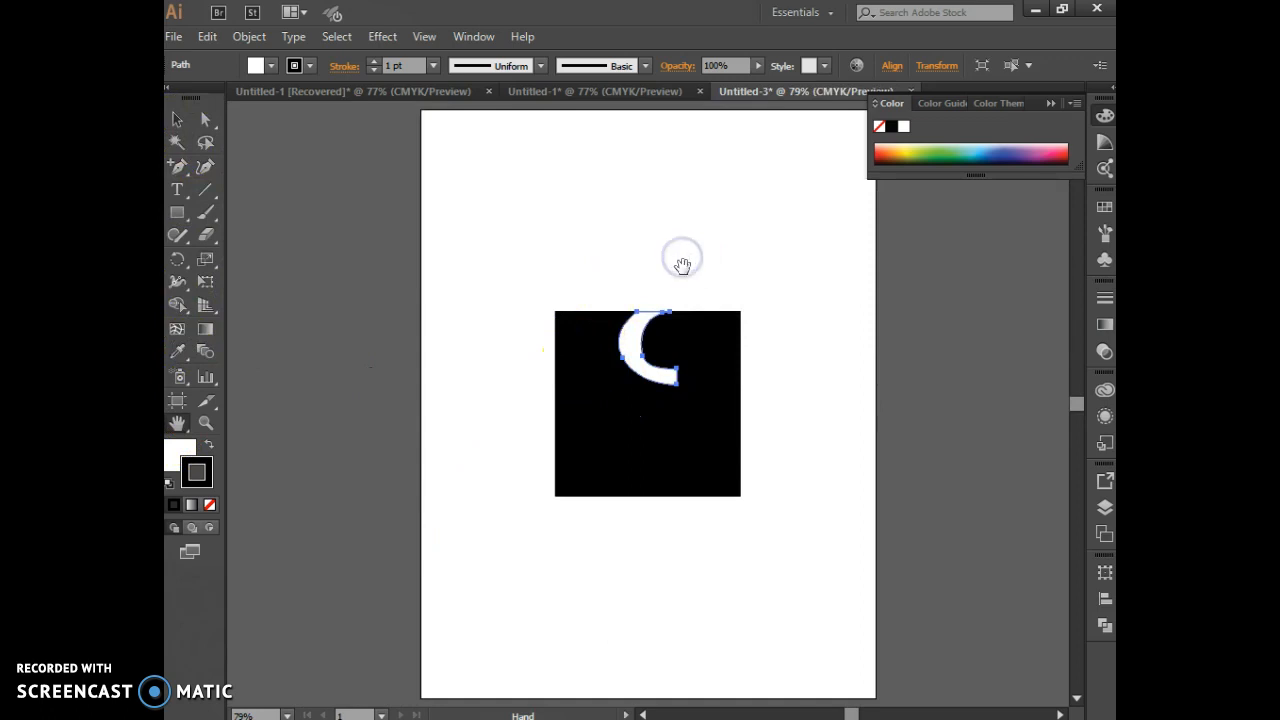
Step: Remove the stroke from the black square and deselect it
key("v")
left_click(680, 425)
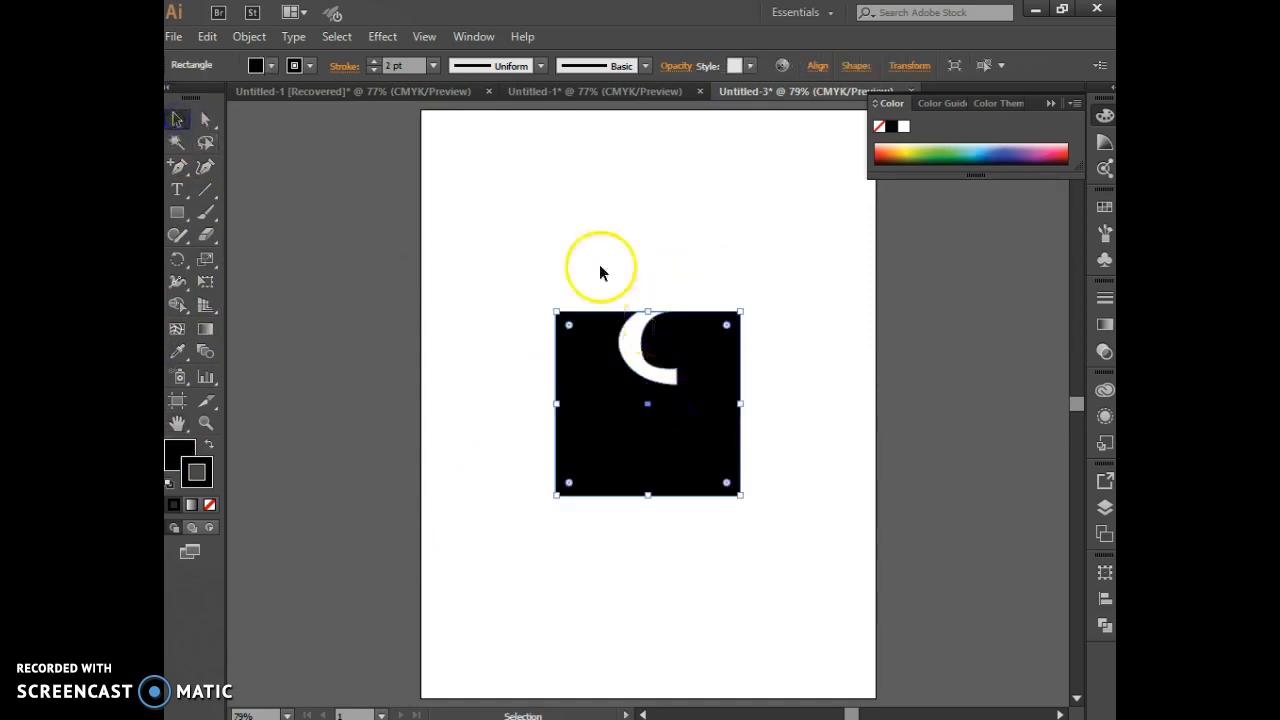
left_click(311, 66)
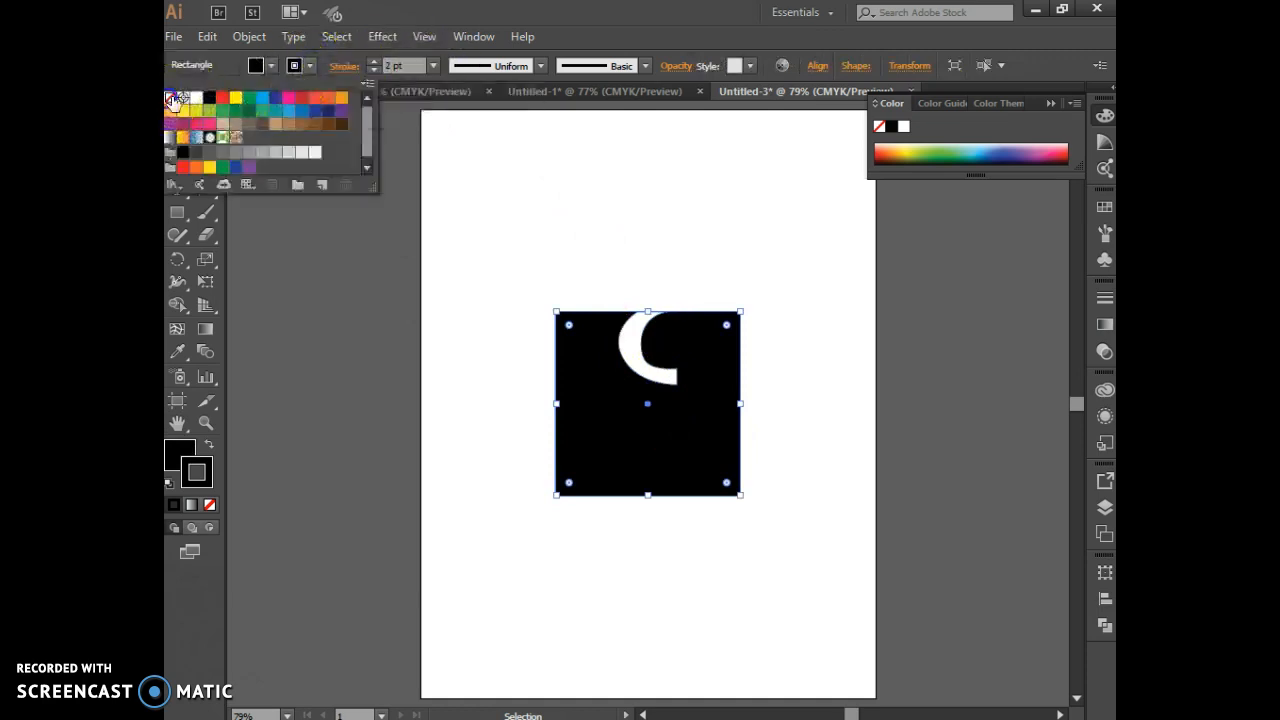
left_click(170, 97)
left_click(584, 237)
left_click(815, 354)
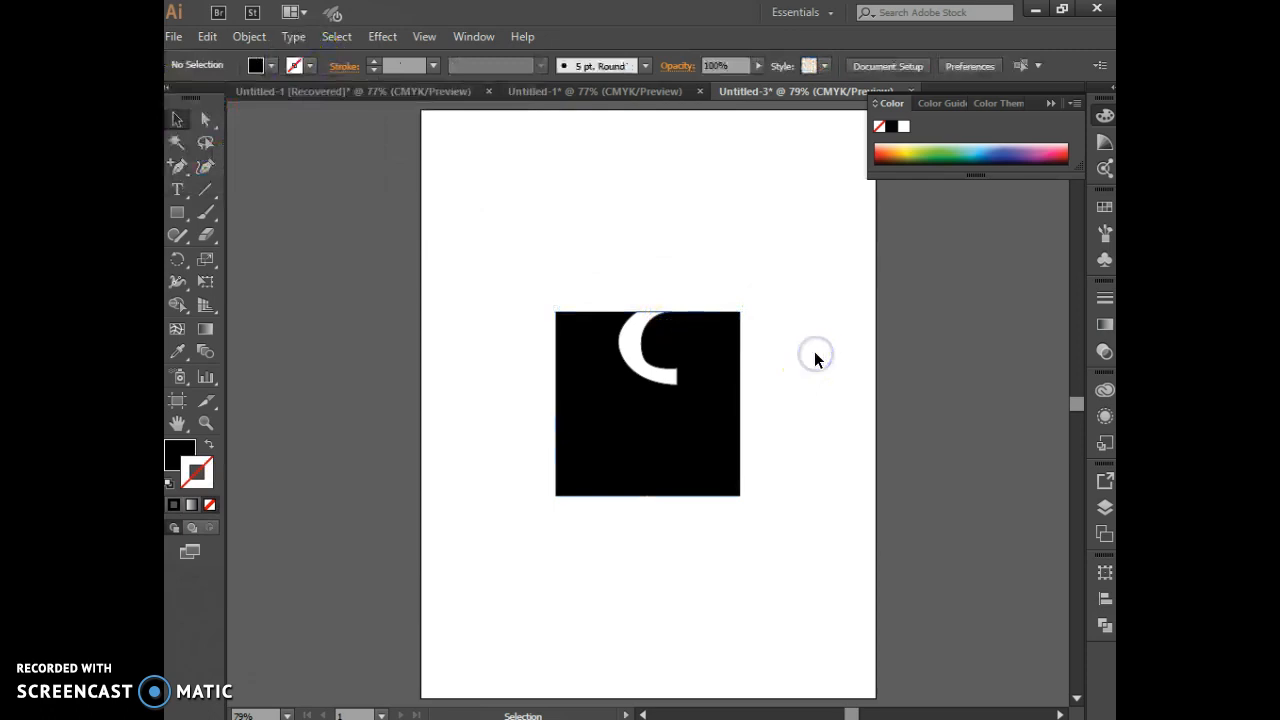
Step: Remove the stroke from the white C-shape and nudge it slightly up to meet the square's top edge
left_click(633, 352)
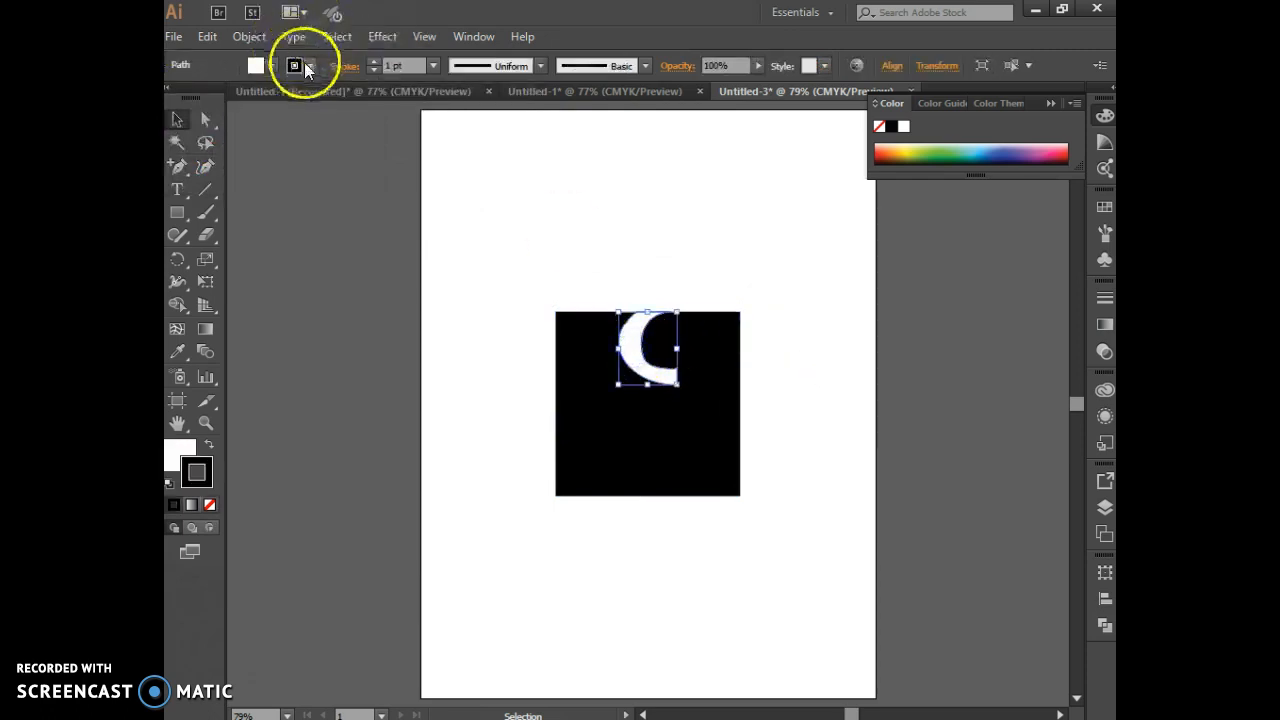
left_click(307, 65)
left_click(170, 97)
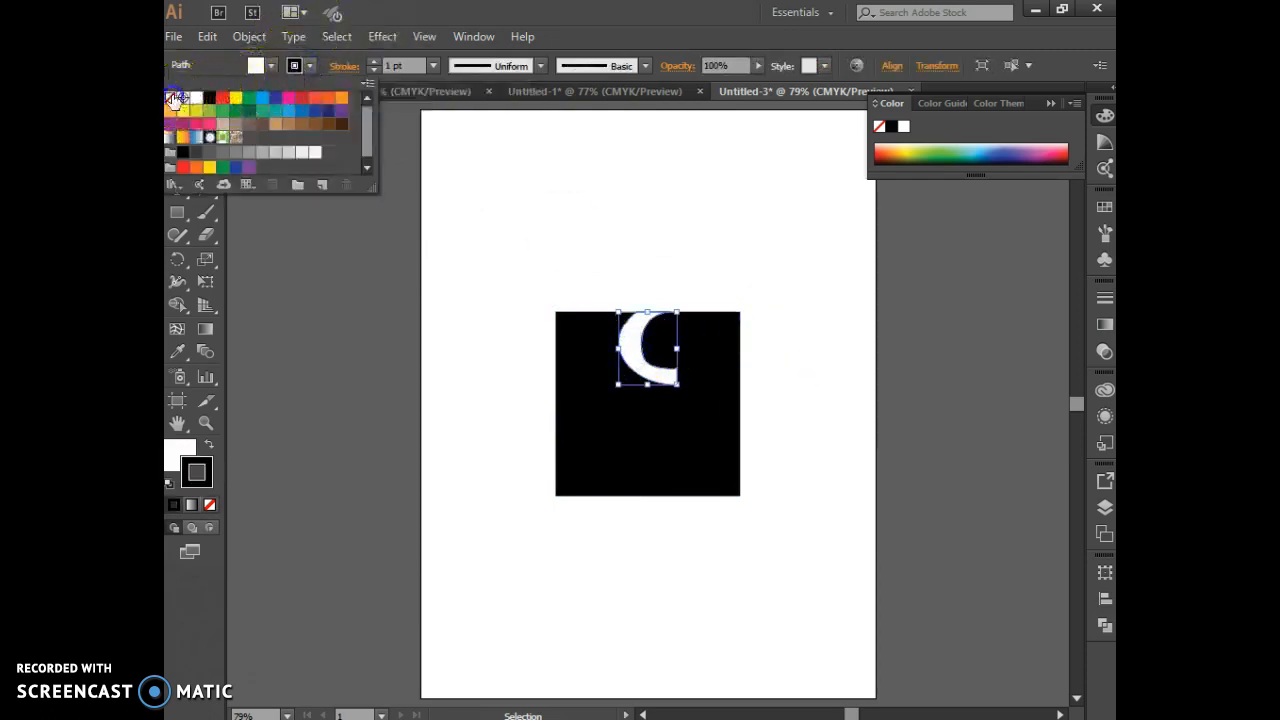
left_click(582, 222)
left_click(779, 344)
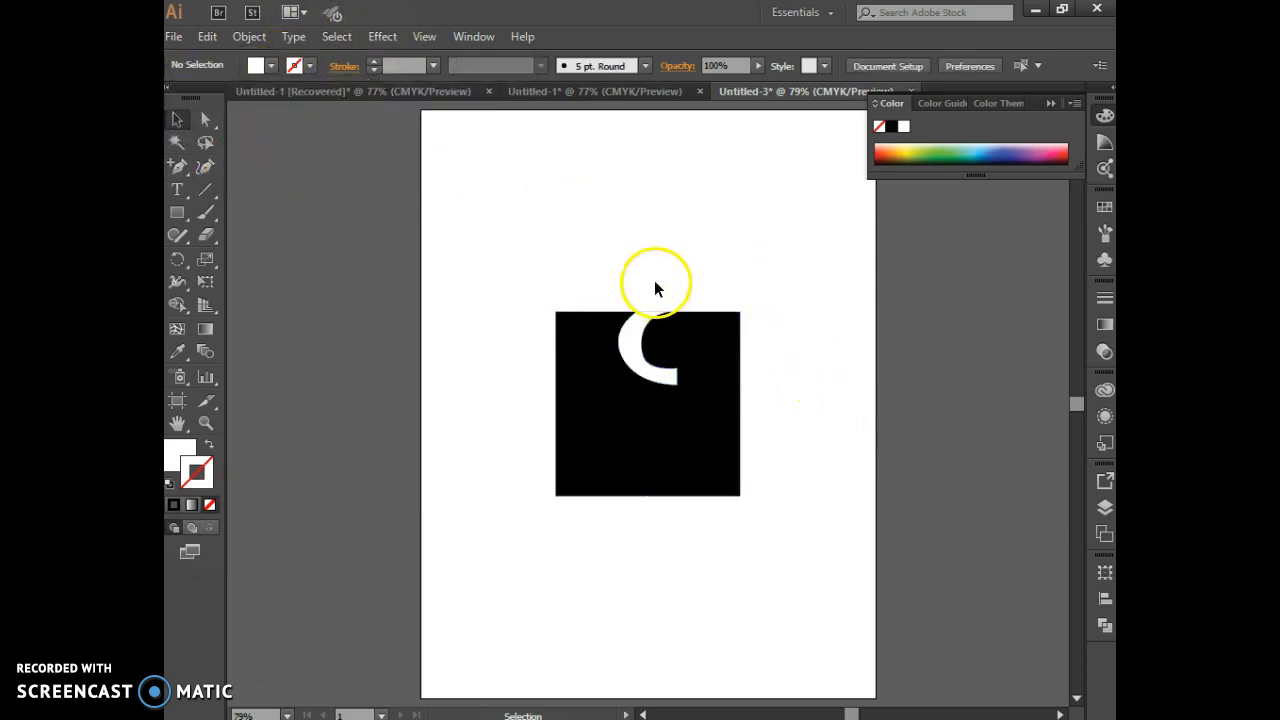
left_click(645, 322)
left_click(757, 305)
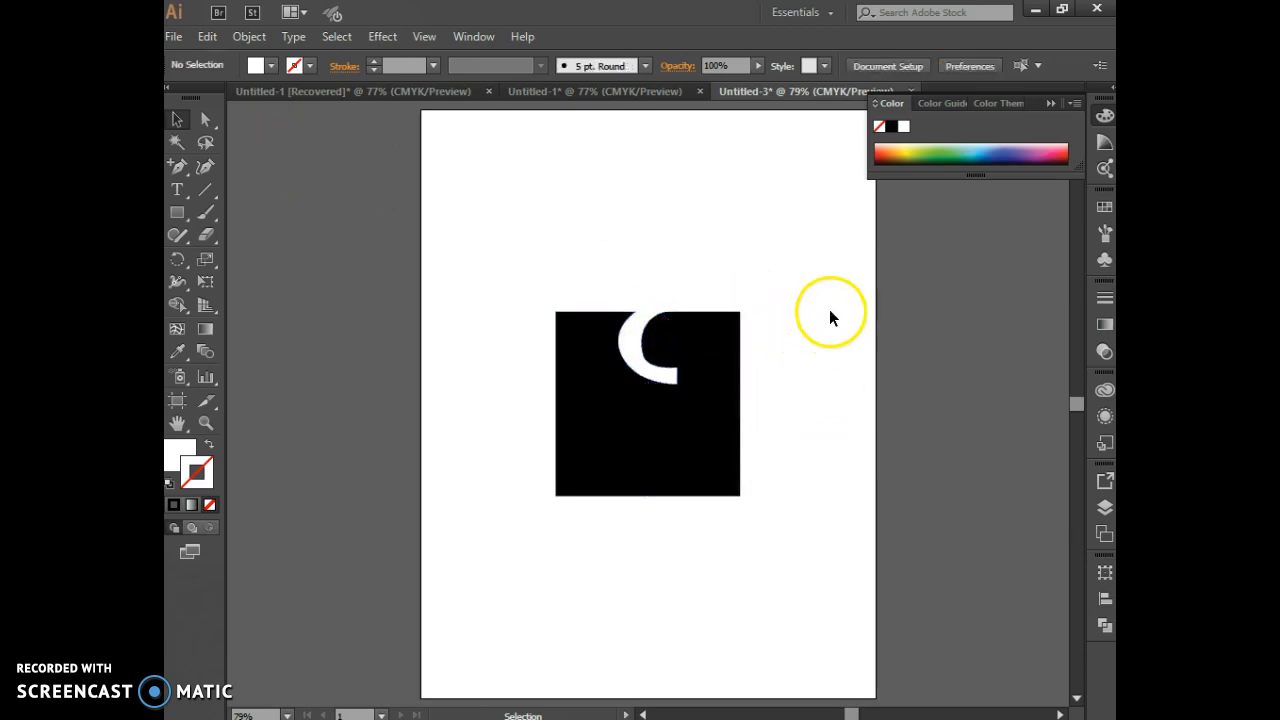
Step: Copy the white C-shape, paste a duplicate and place it exactly over the original
left_click(629, 349)
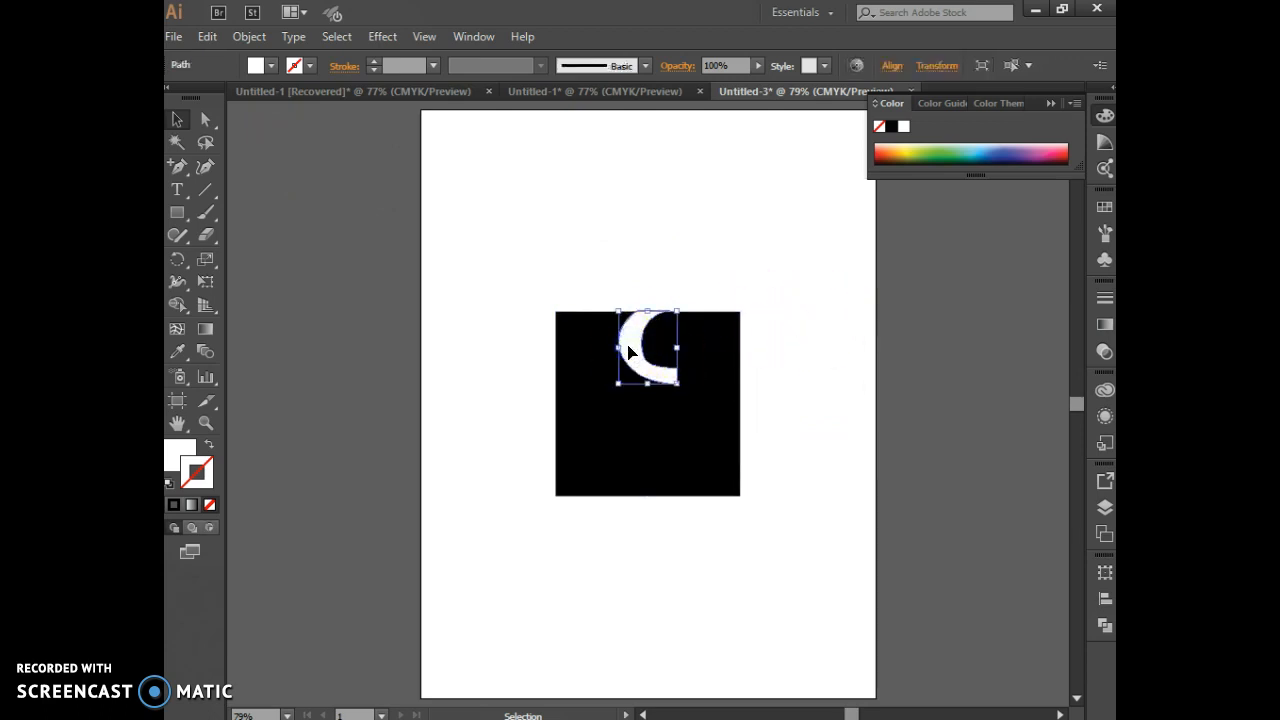
left_click(618, 332)
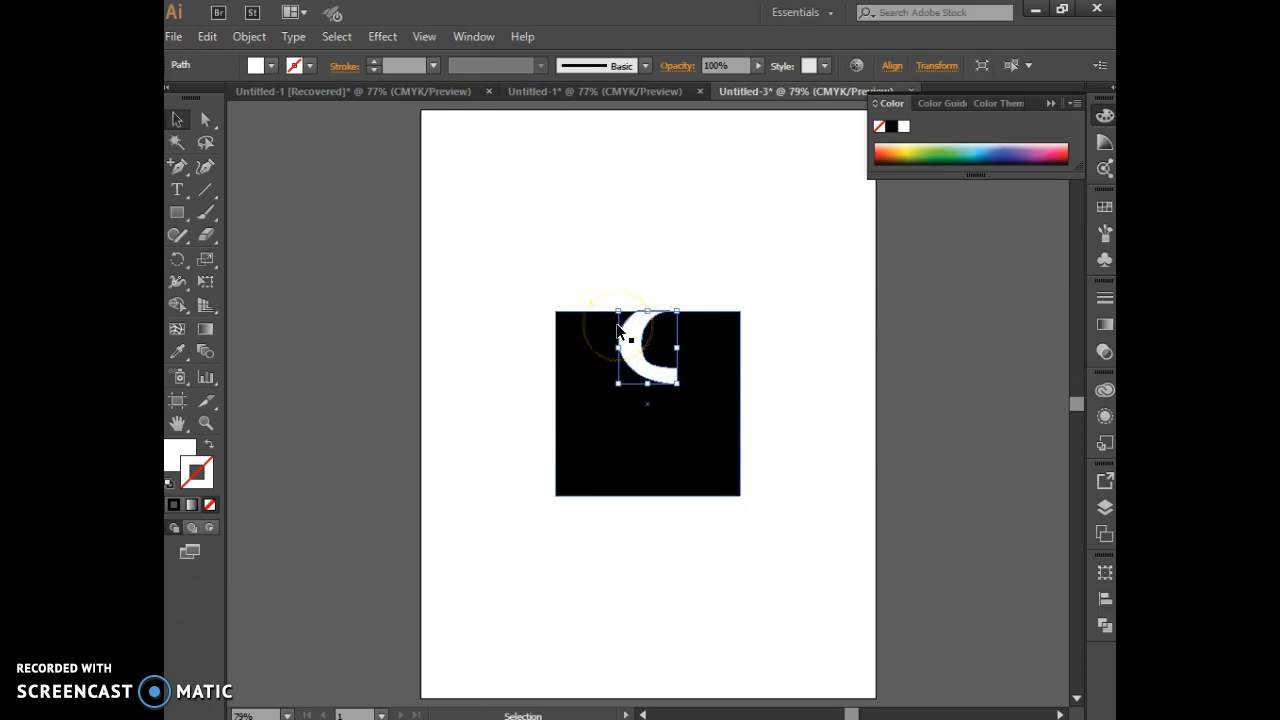
left_click(209, 36)
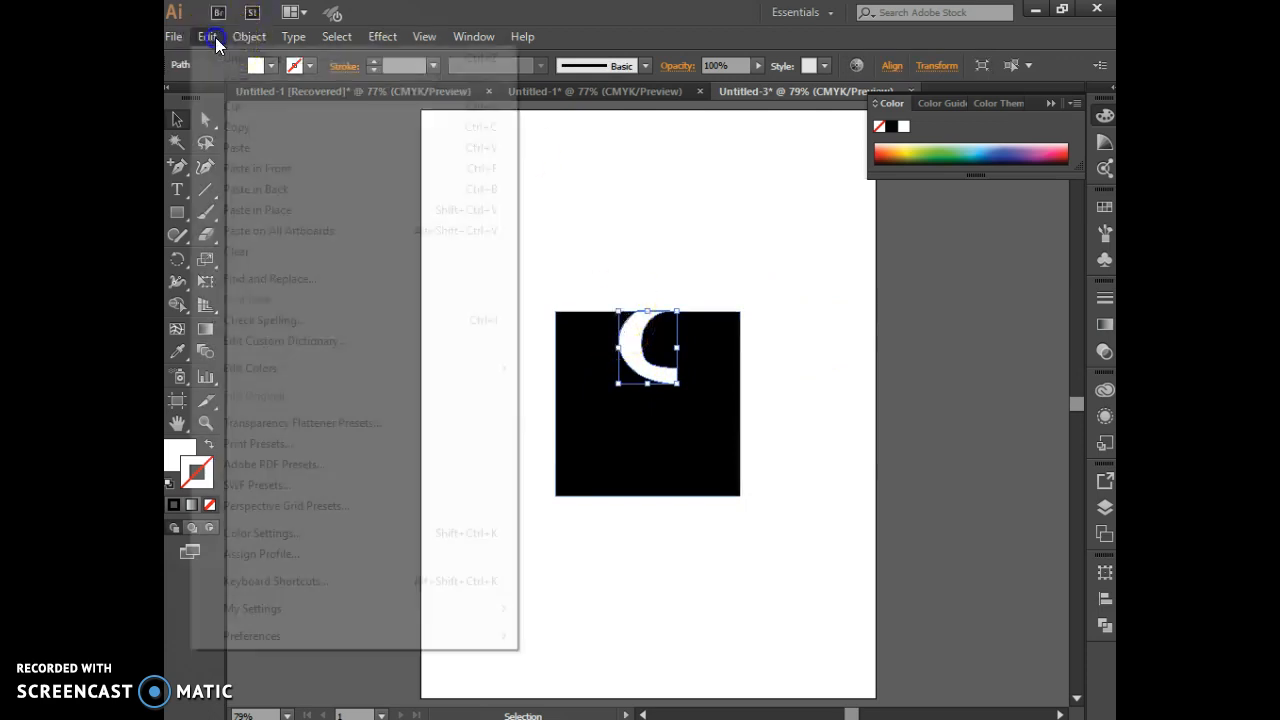
left_click(264, 128)
left_click(206, 40)
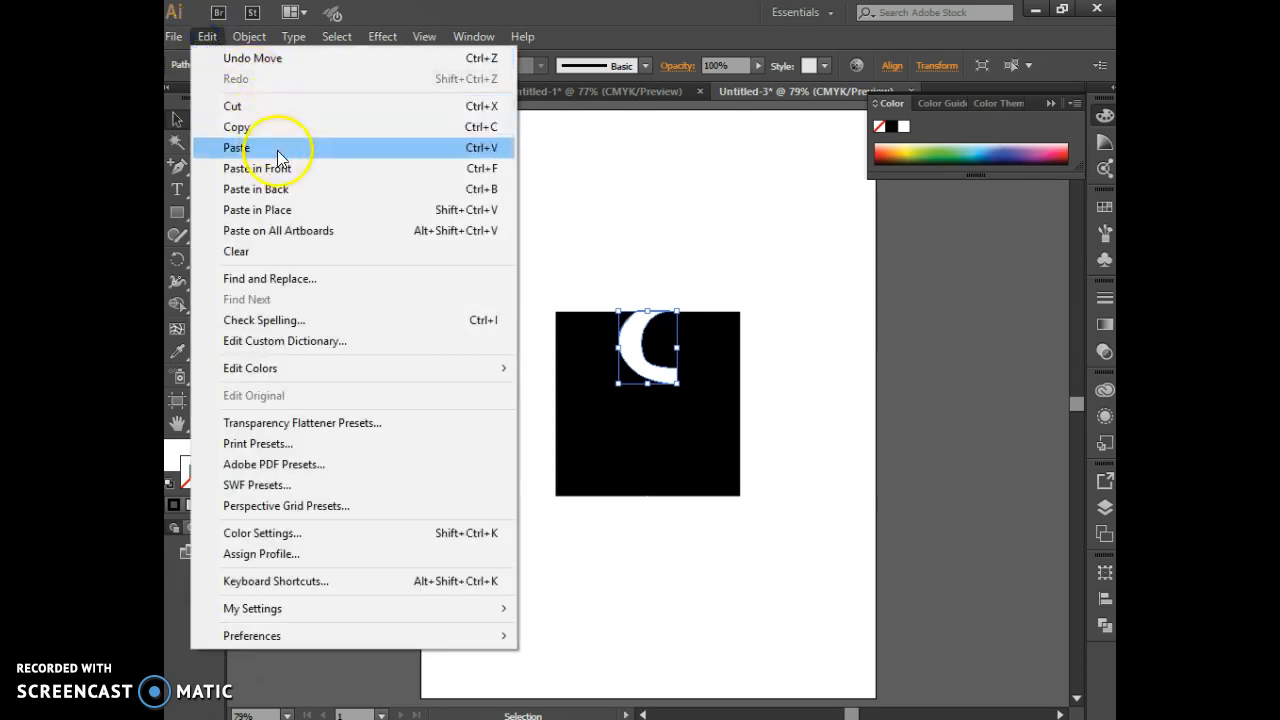
left_click(278, 150)
left_click_drag(634, 378, 629, 343)
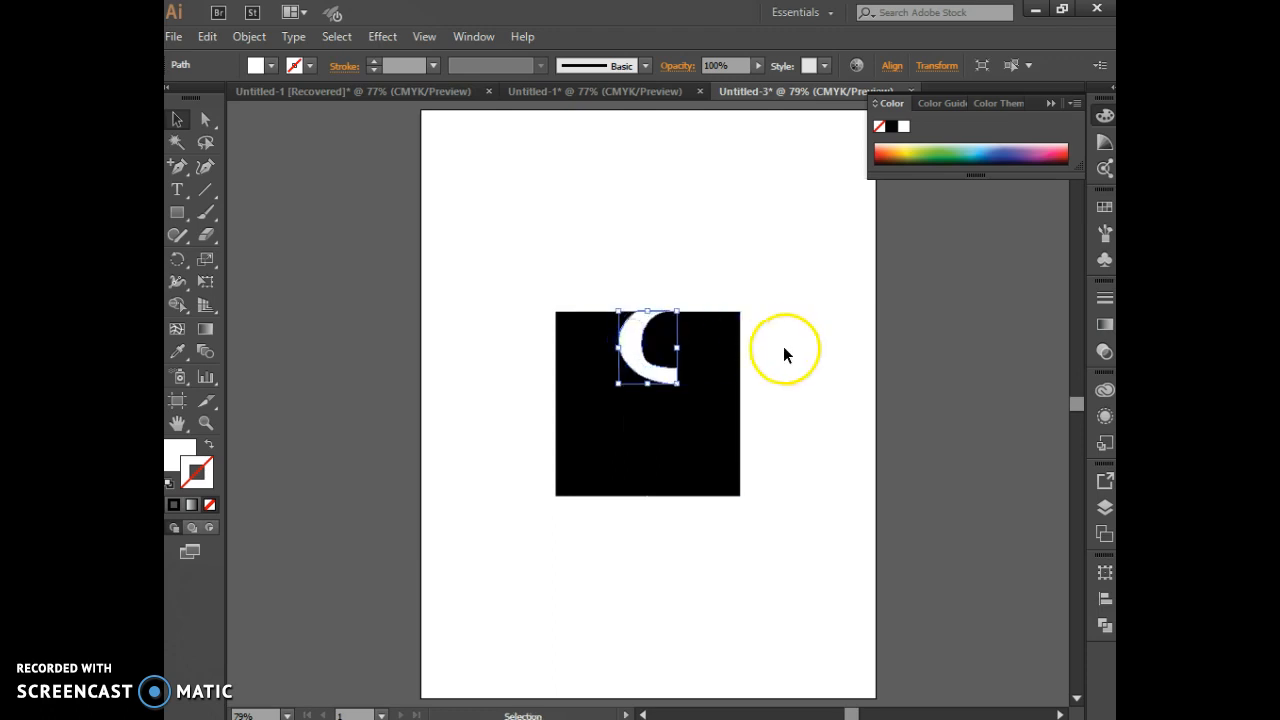
Step: Reflect the duplicated C-shape across the horizontal axis
left_click(657, 346)
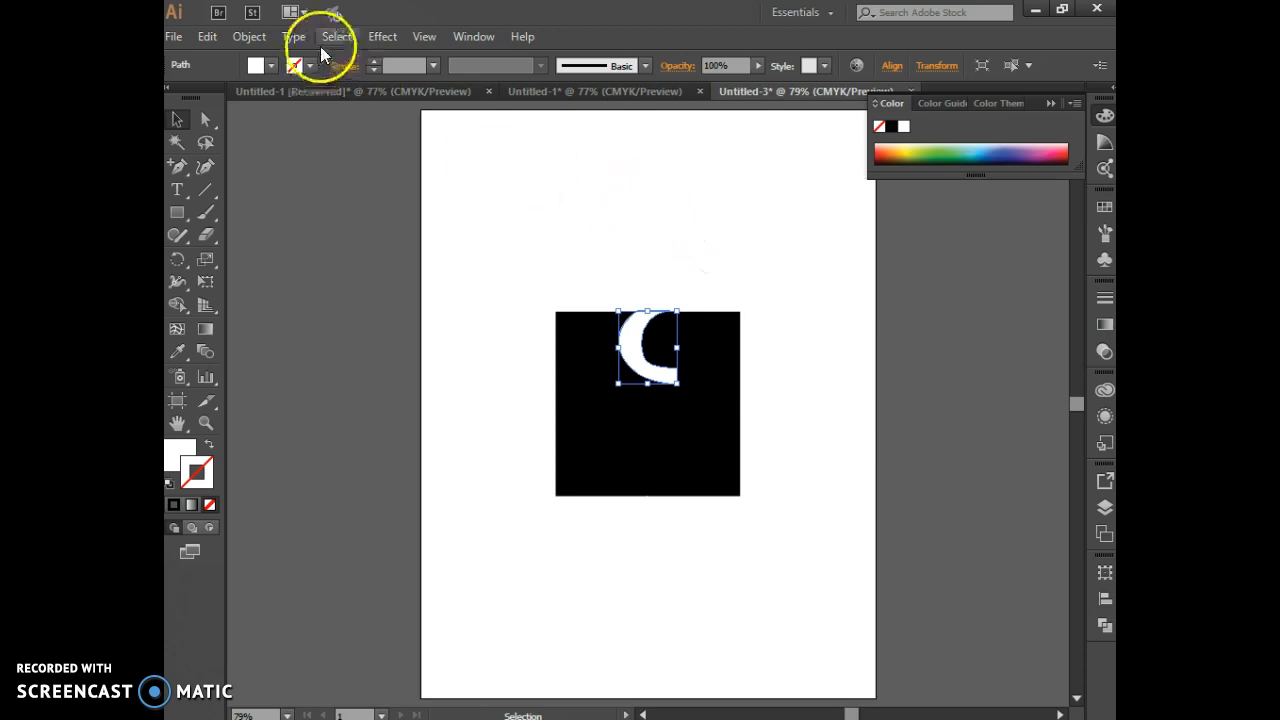
left_click(252, 37)
mouse_move(272, 57)
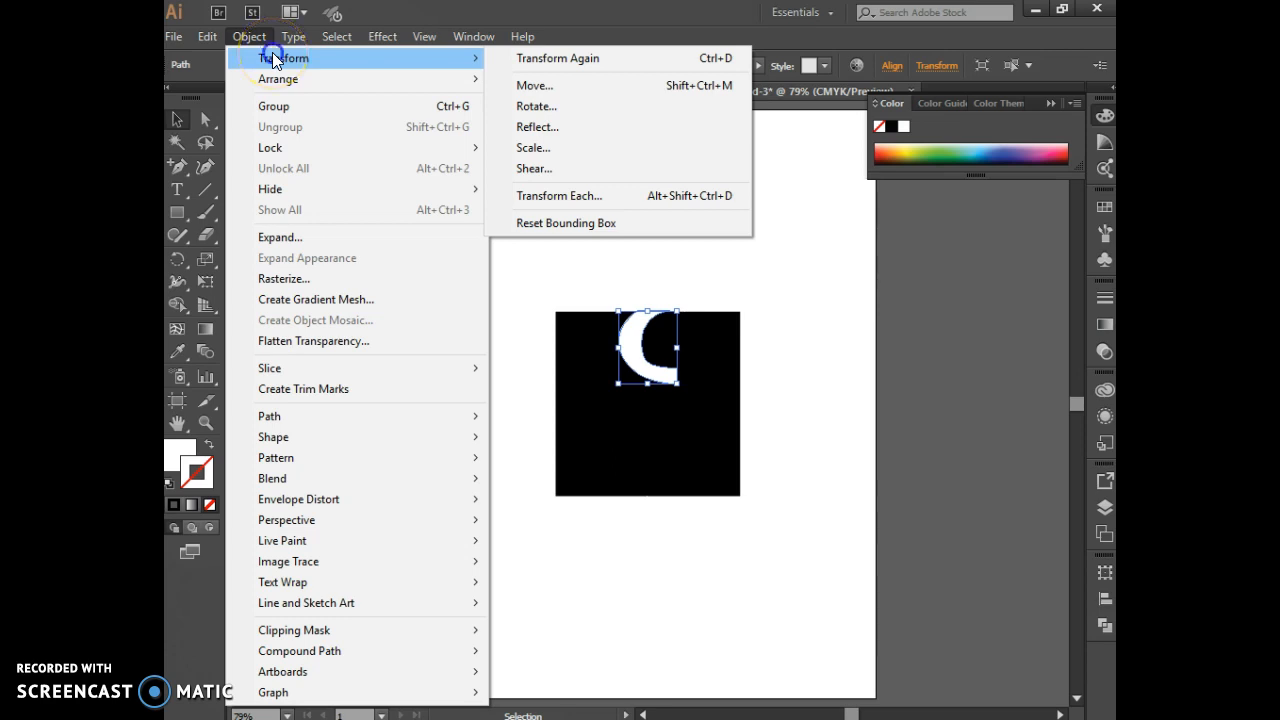
left_click(566, 128)
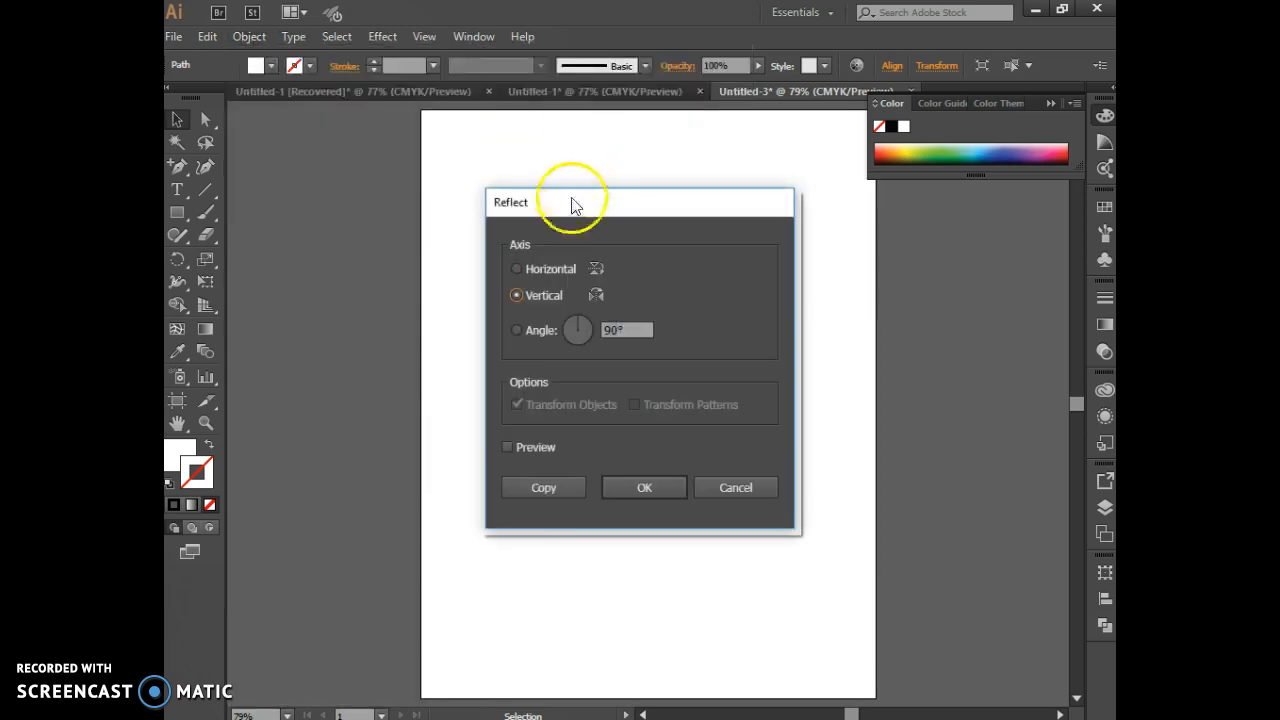
left_click(518, 268)
left_click_drag(553, 218, 581, 444)
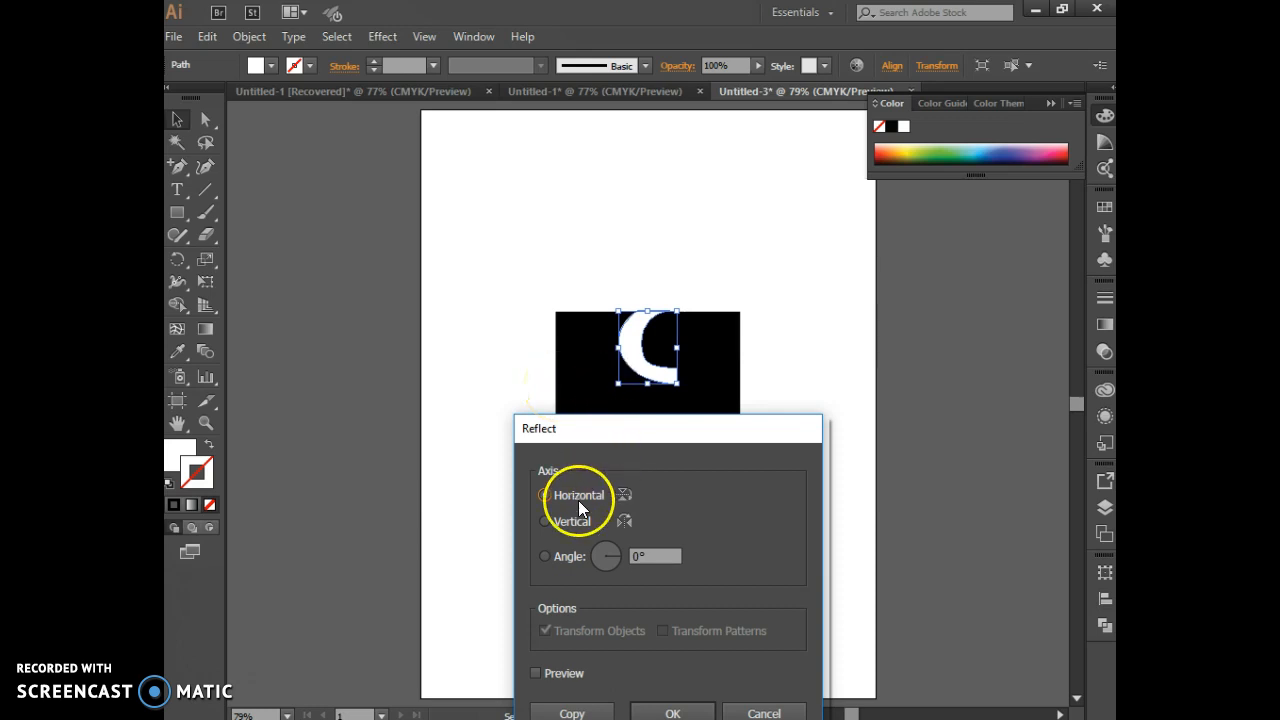
left_click(690, 712)
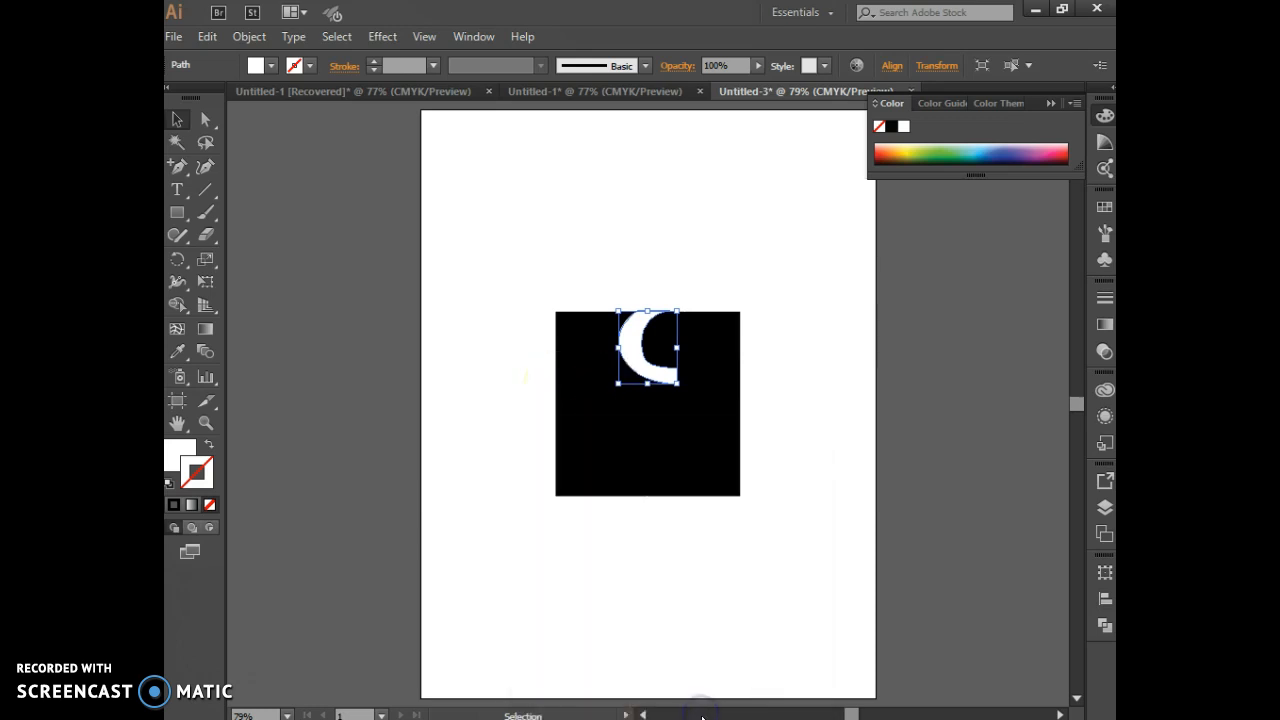
Step: Move the reflected copy directly above the square so it rests on the top edge, and fill it with black
left_click_drag(625, 366, 631, 301)
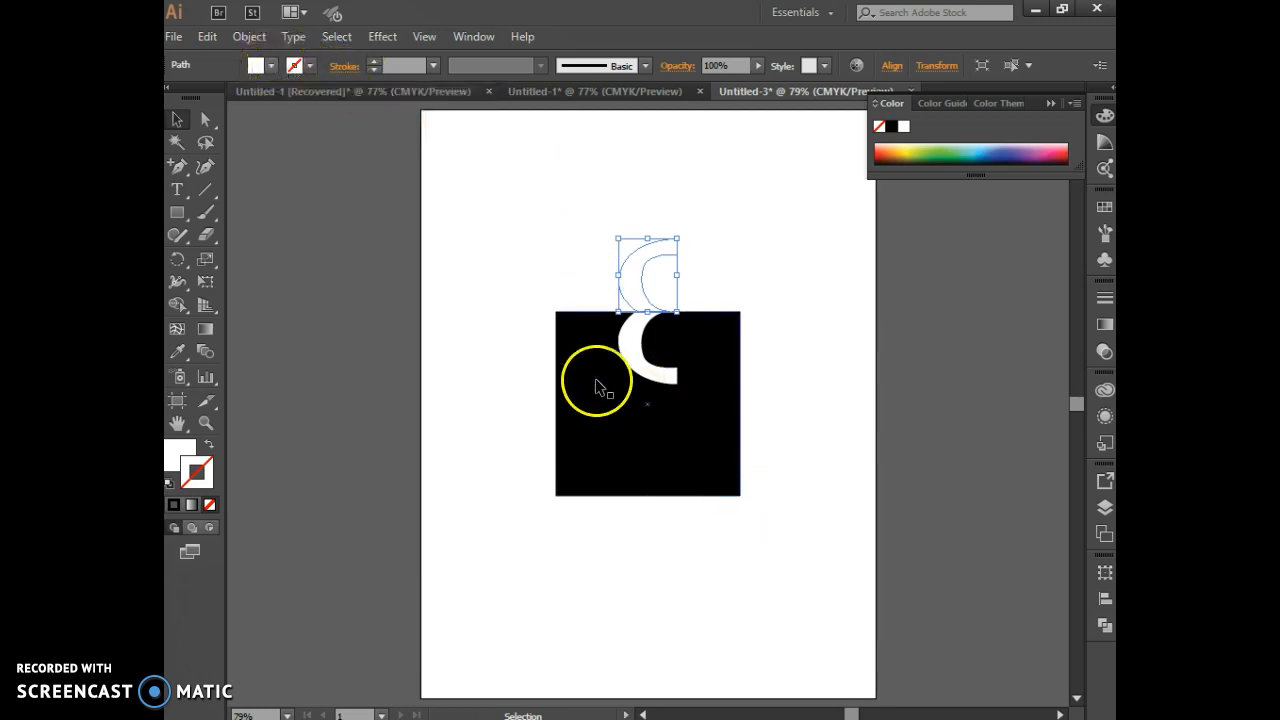
left_click(271, 67)
left_click(209, 97)
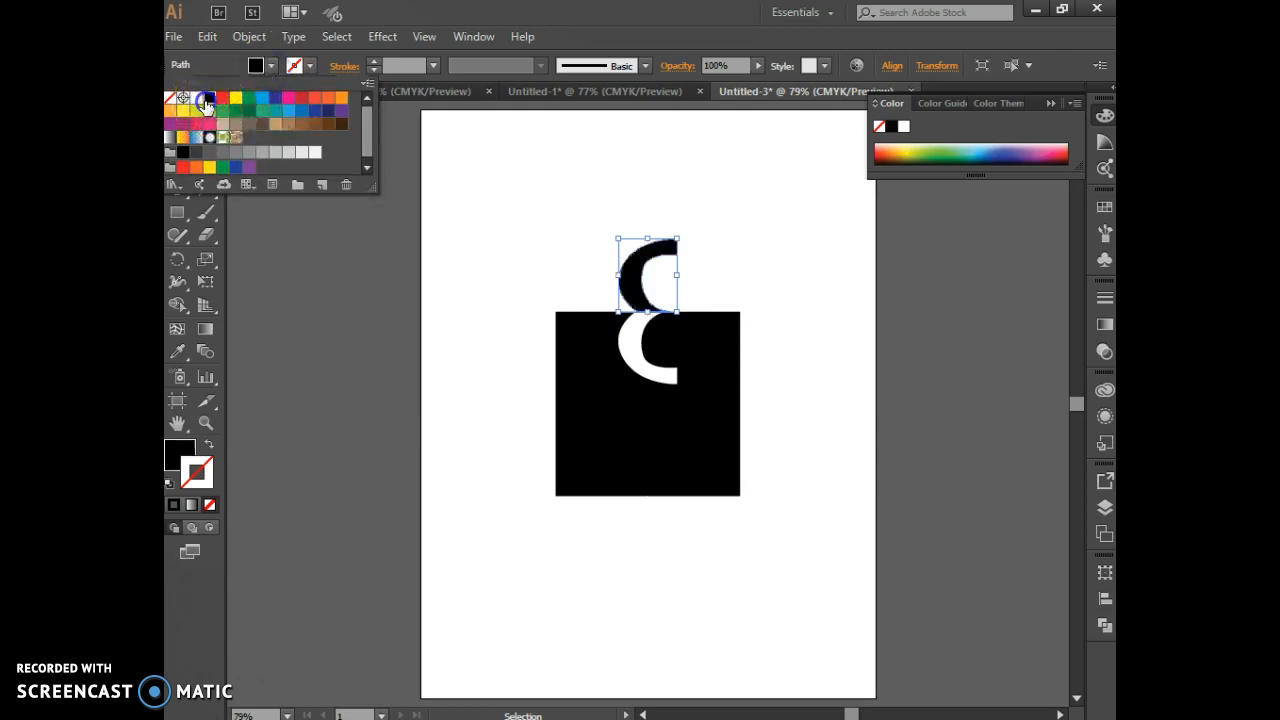
left_click(476, 272)
key("ctrl+plus")
key("ctrl+plus")
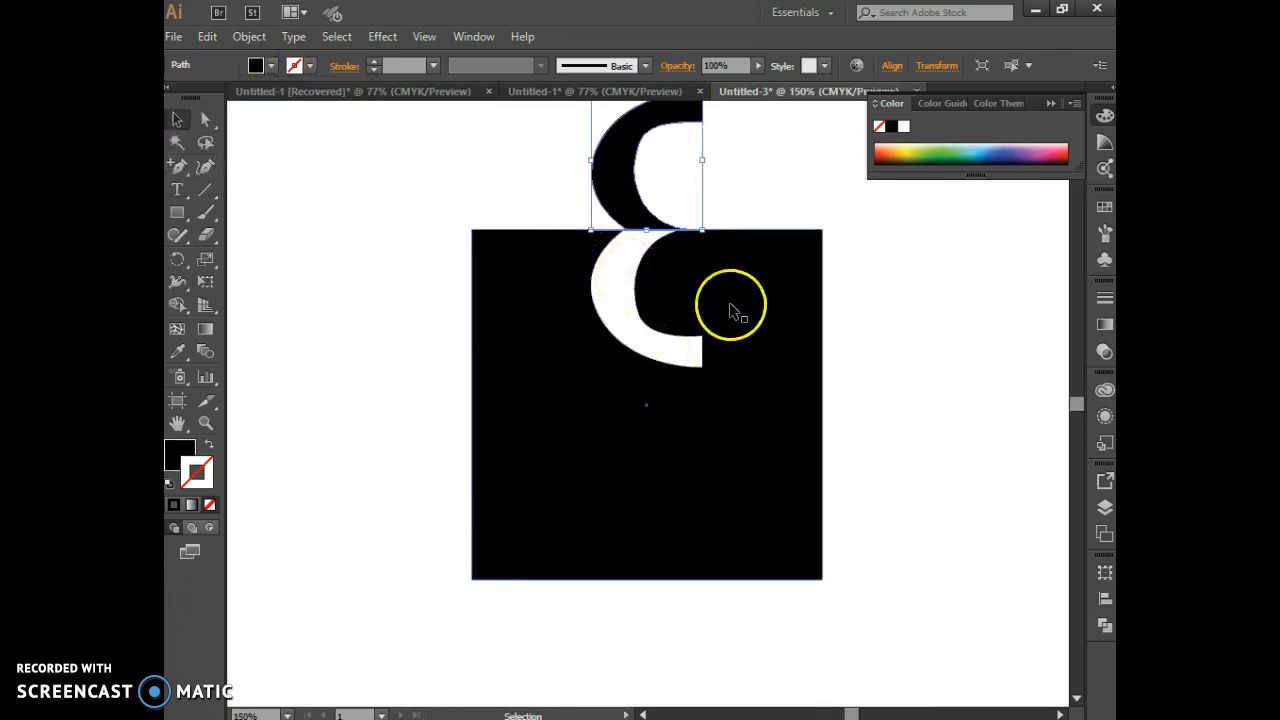
left_click(395, 237)
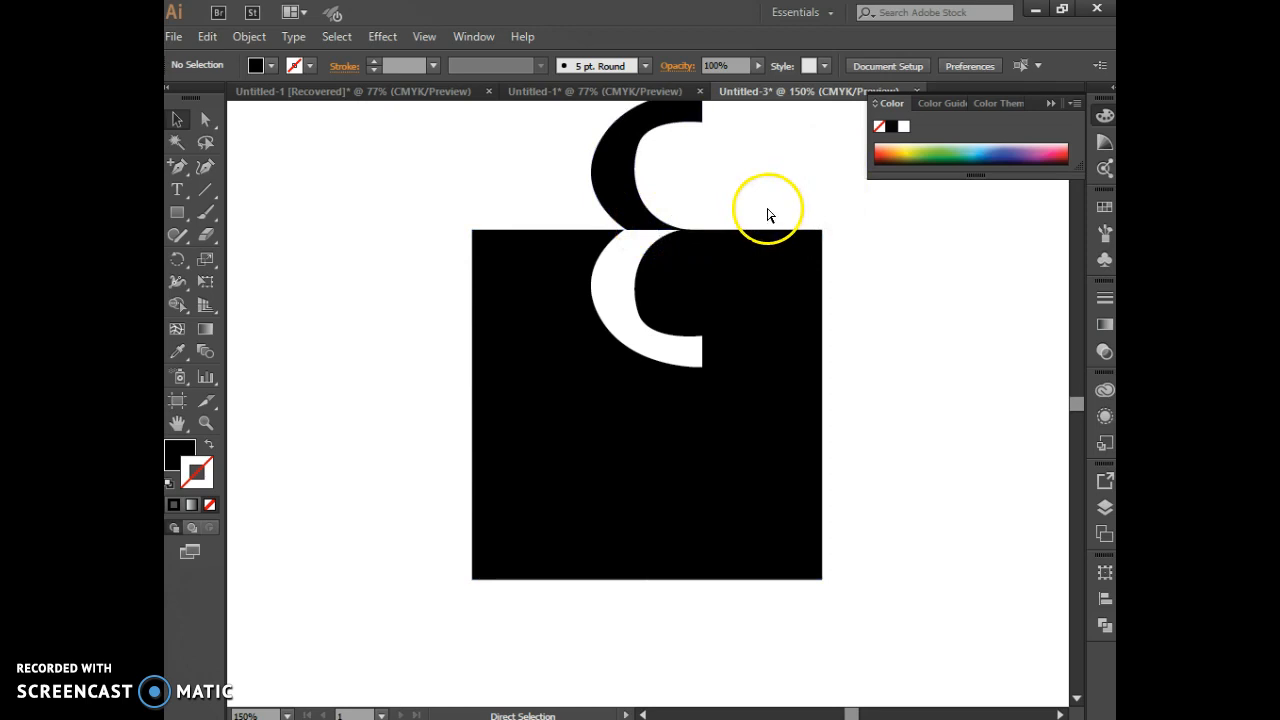
Step: Nudge the black C-shape two increments left to line up its base with the white shape's upper opening
key("ctrl+plus")
key("ctrl+plus")
scroll(765, 215, "up", 3)
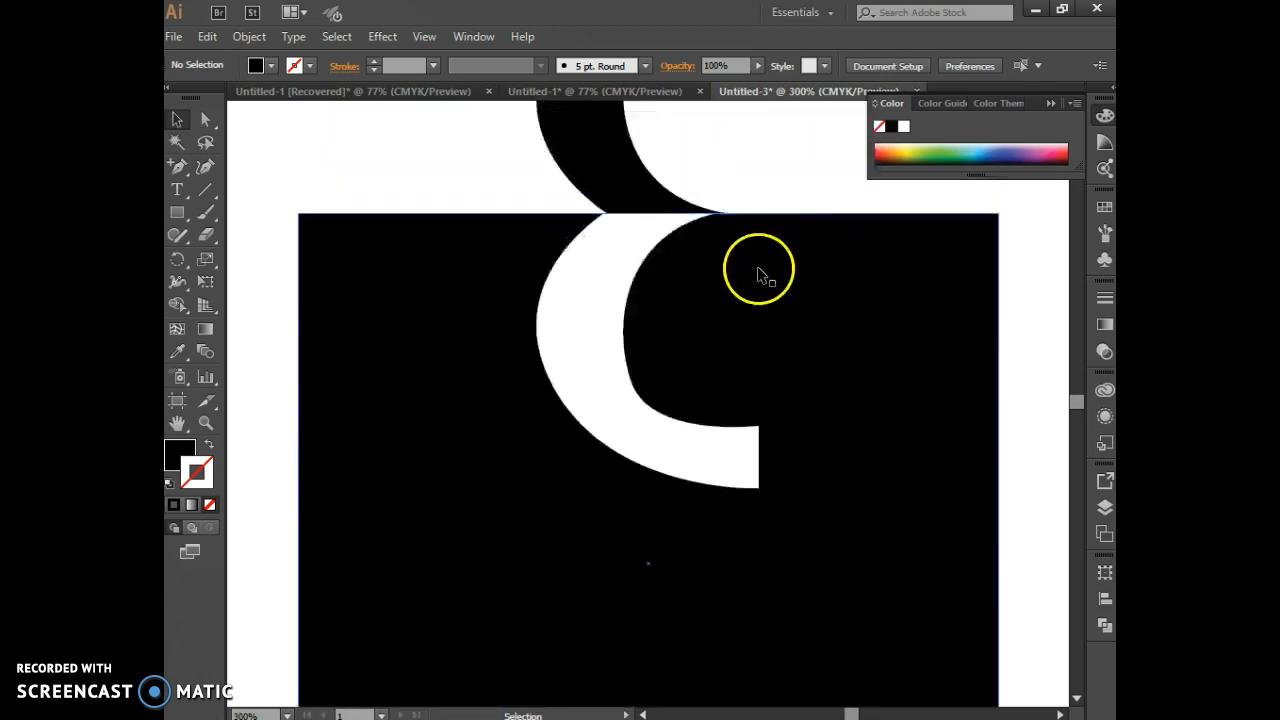
left_click(611, 203)
key("Left")
key("Left")
left_click(403, 172)
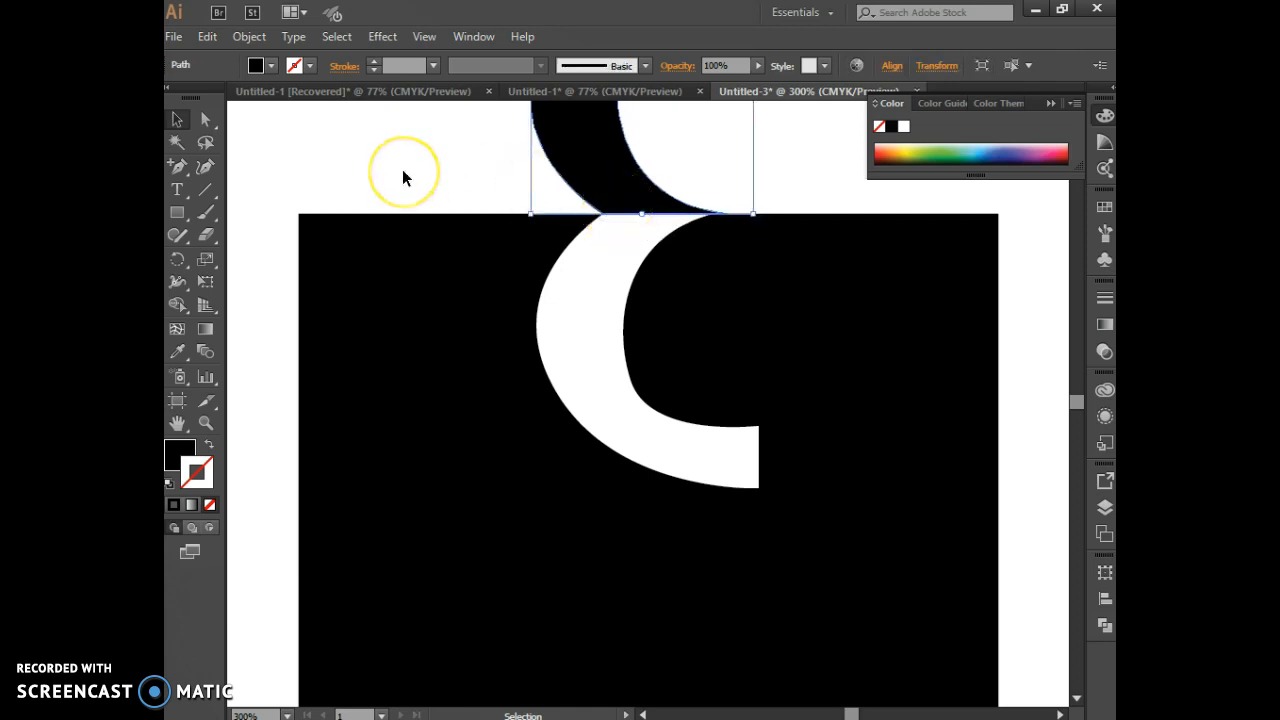
left_click(403, 174)
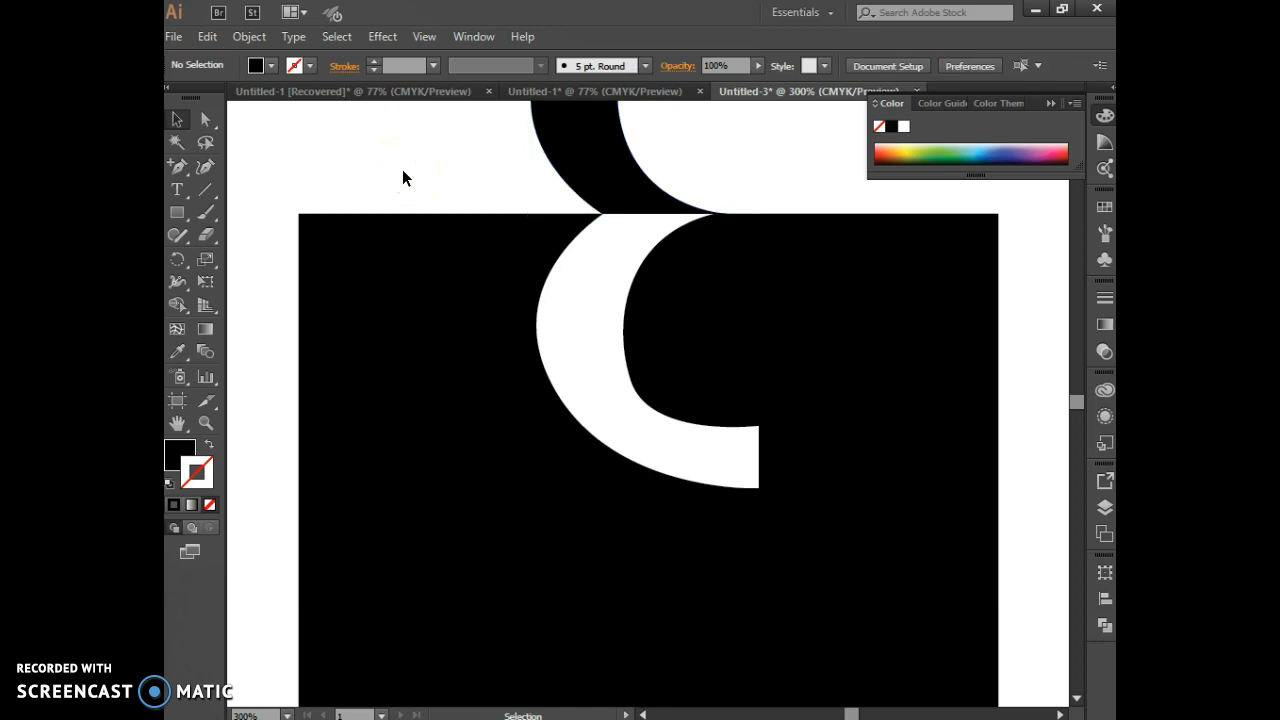
left_click(175, 352)
double_click(176, 421)
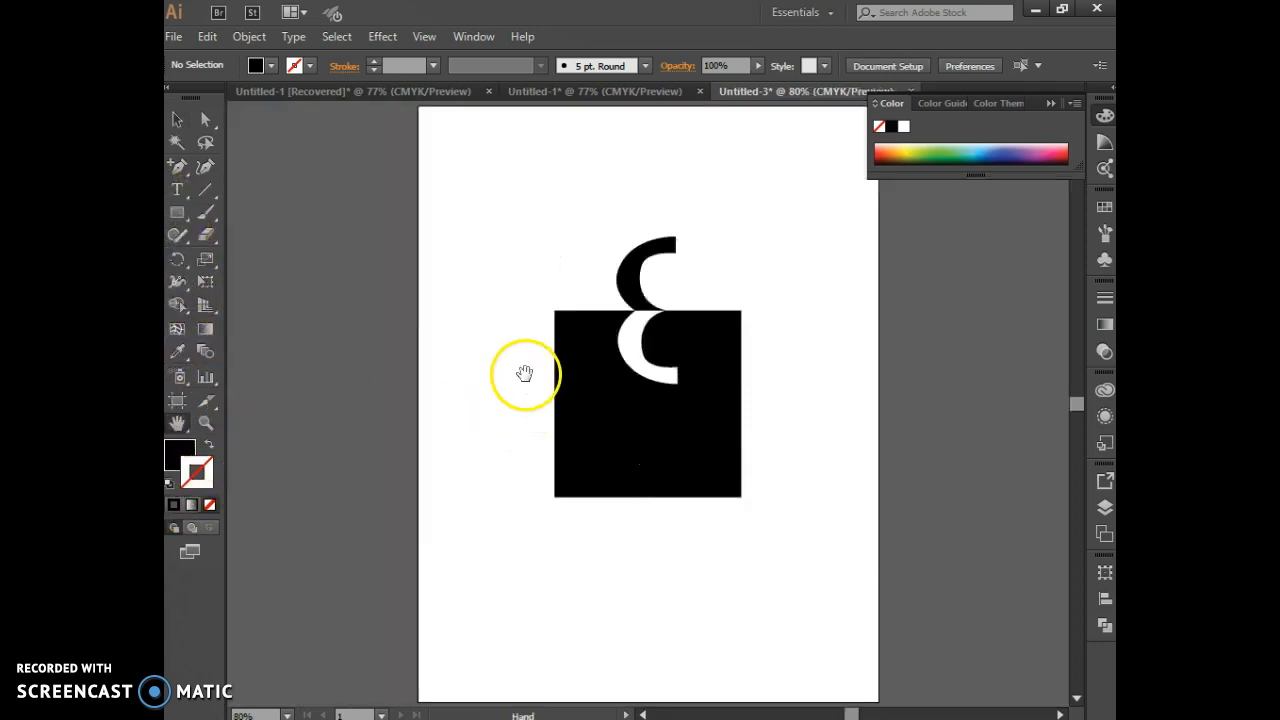
left_click(184, 170)
left_click_drag(186, 172, 216, 169)
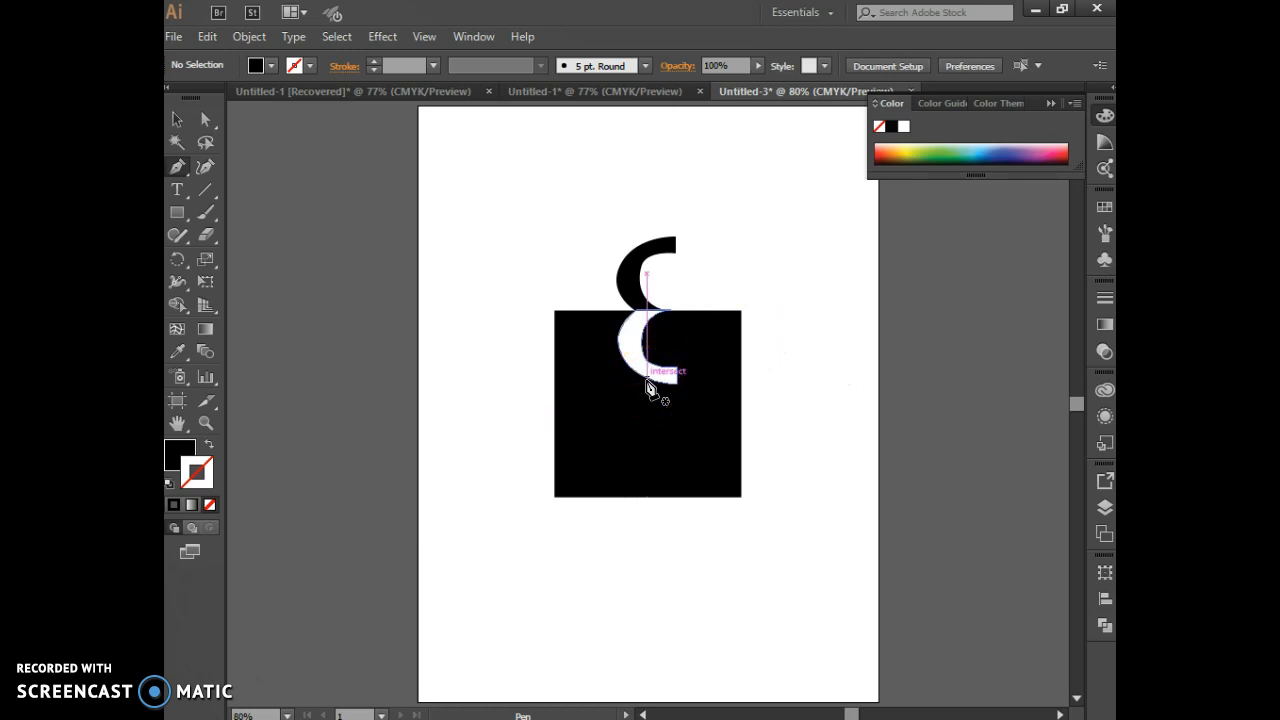
left_click_drag(622, 333, 173, 121)
left_click(176, 120)
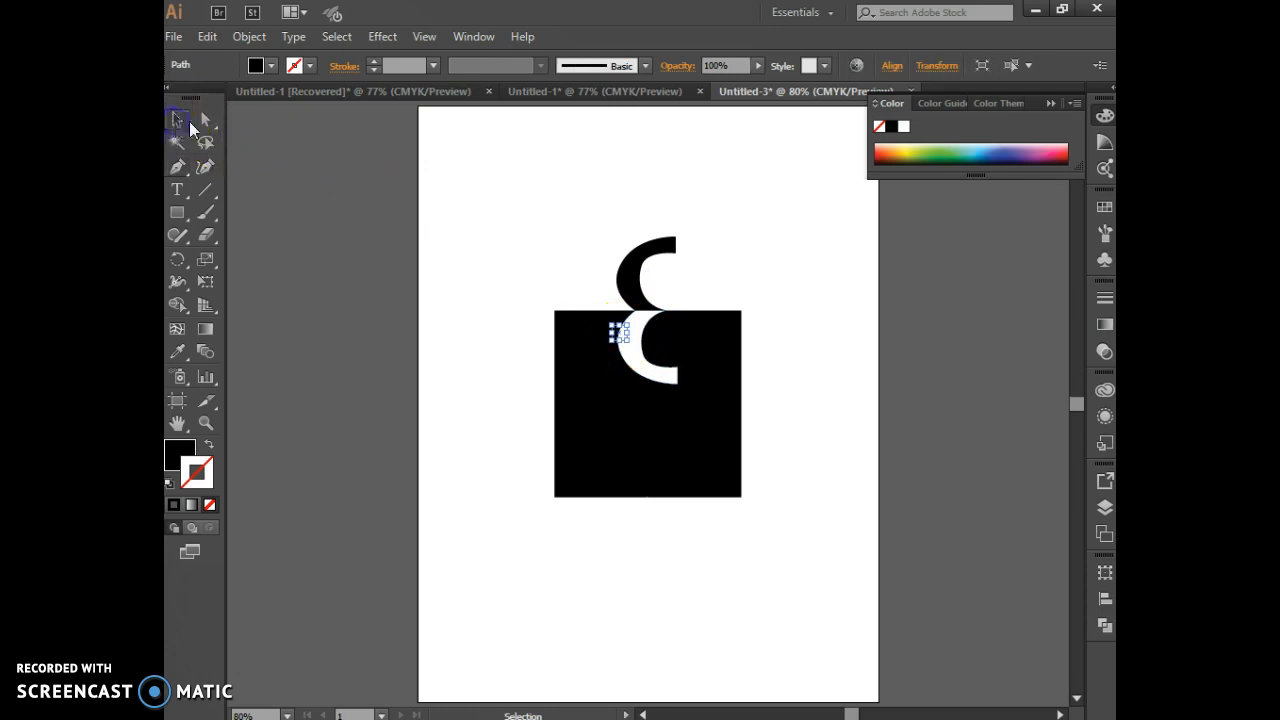
left_click(643, 345)
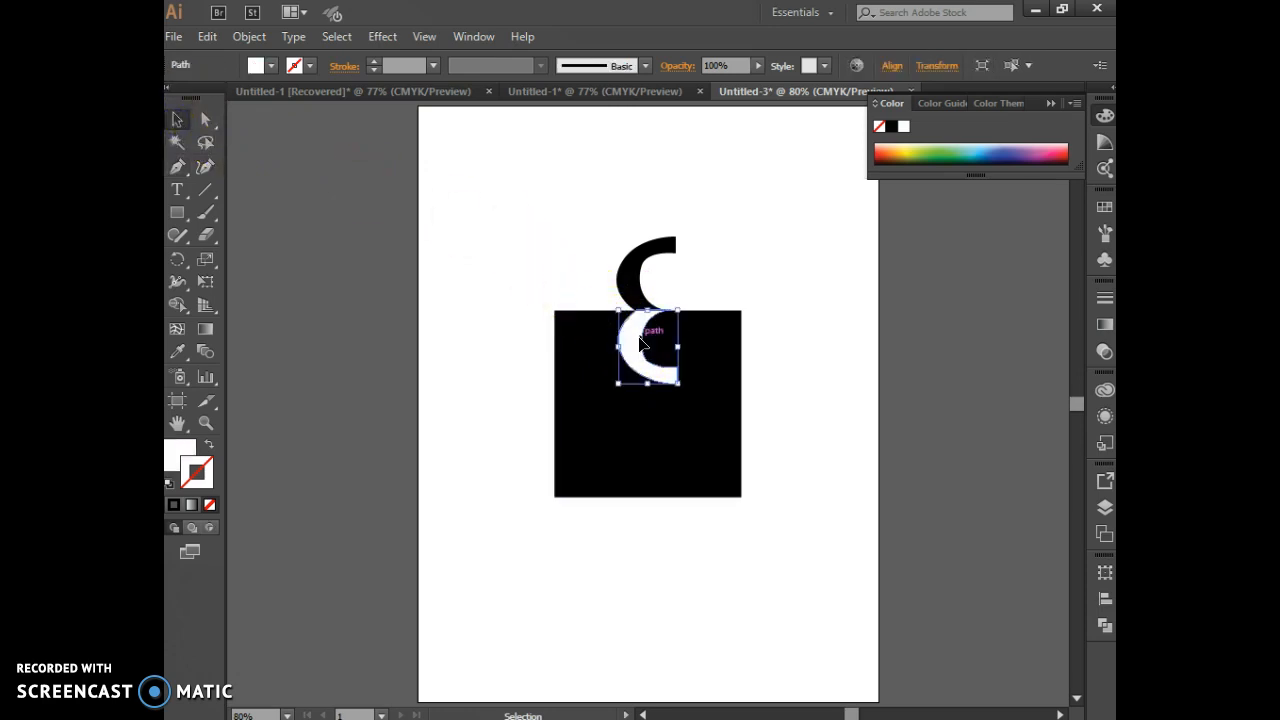
left_click(207, 36)
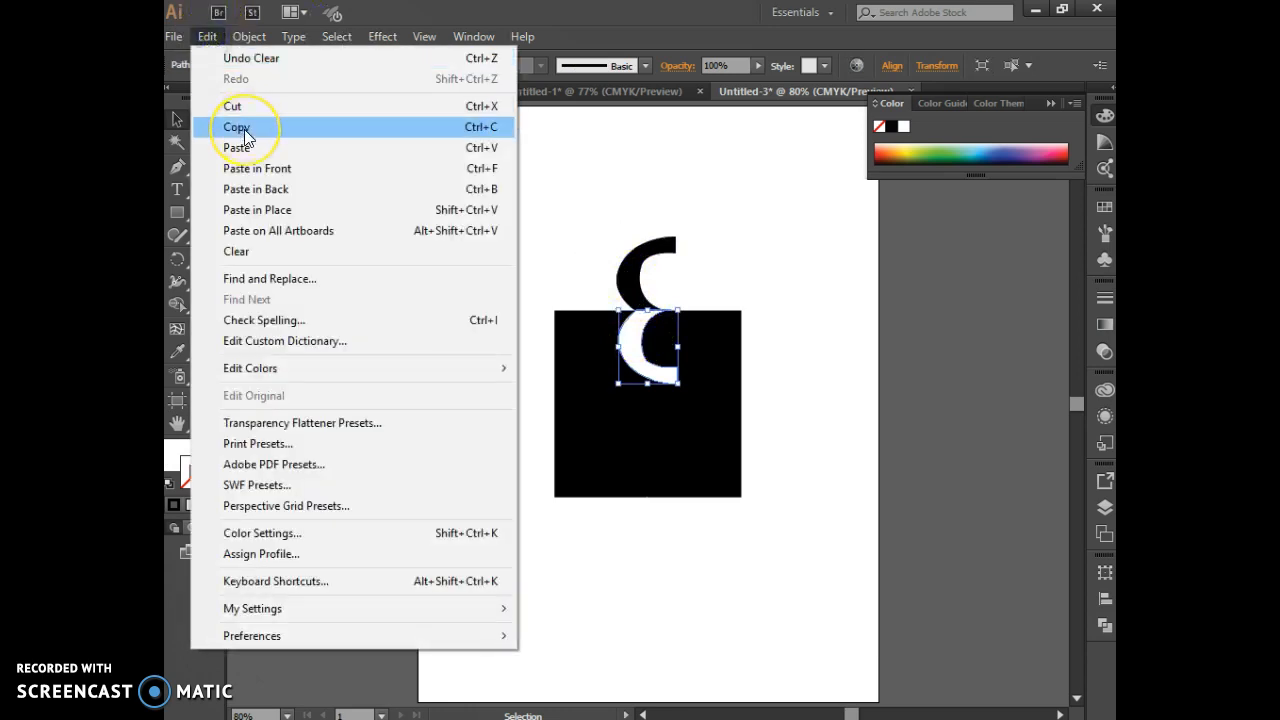
left_click(248, 135)
left_click(207, 38)
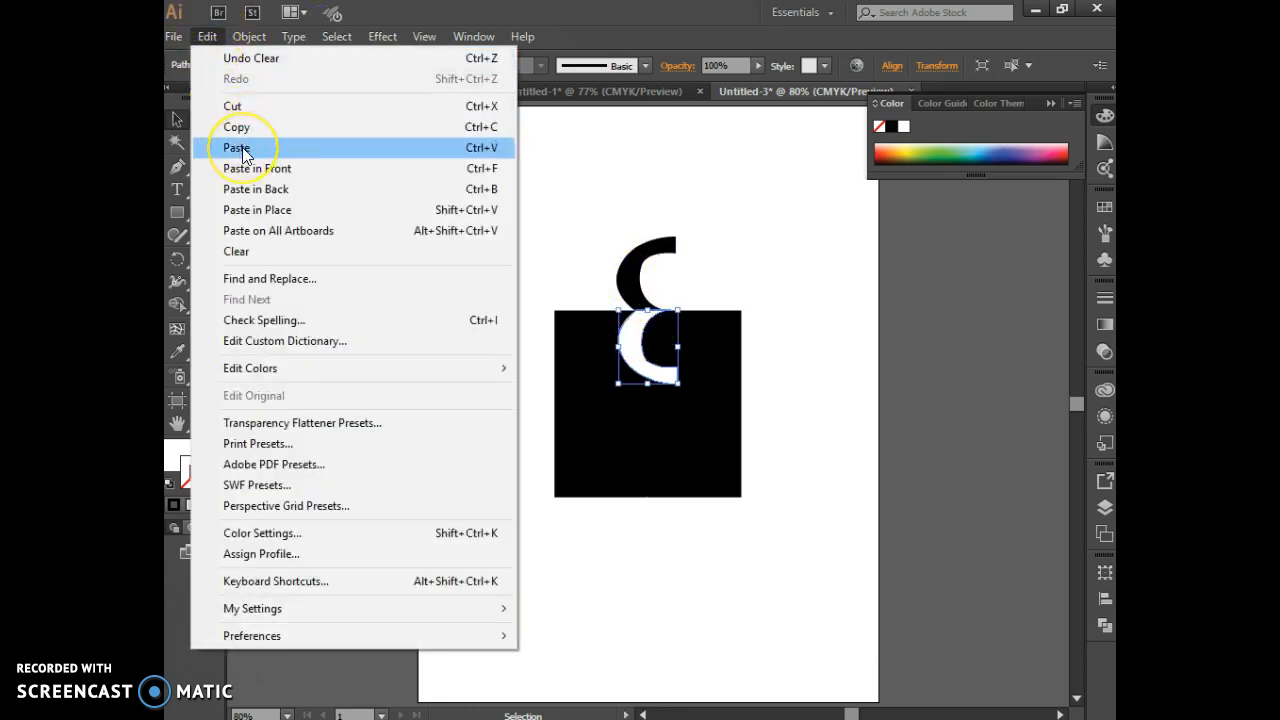
left_click(481, 147)
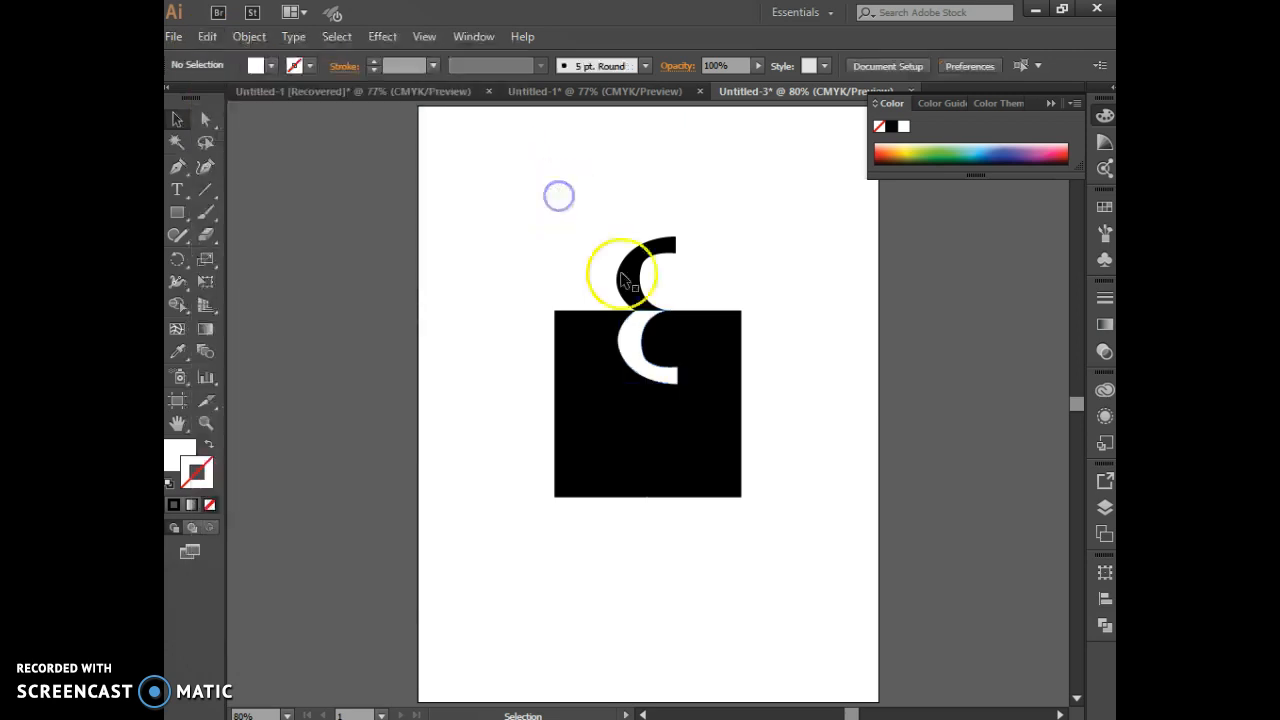
left_click(626, 286)
left_click(371, 98)
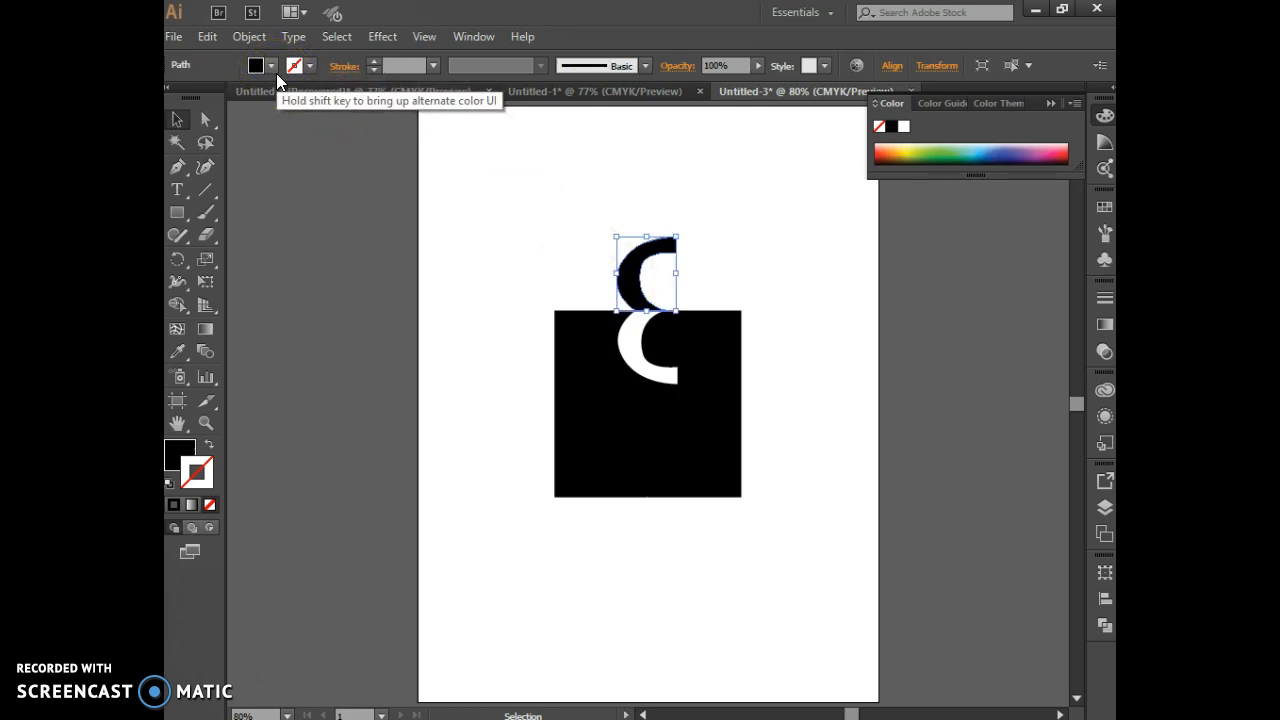
left_click(245, 36)
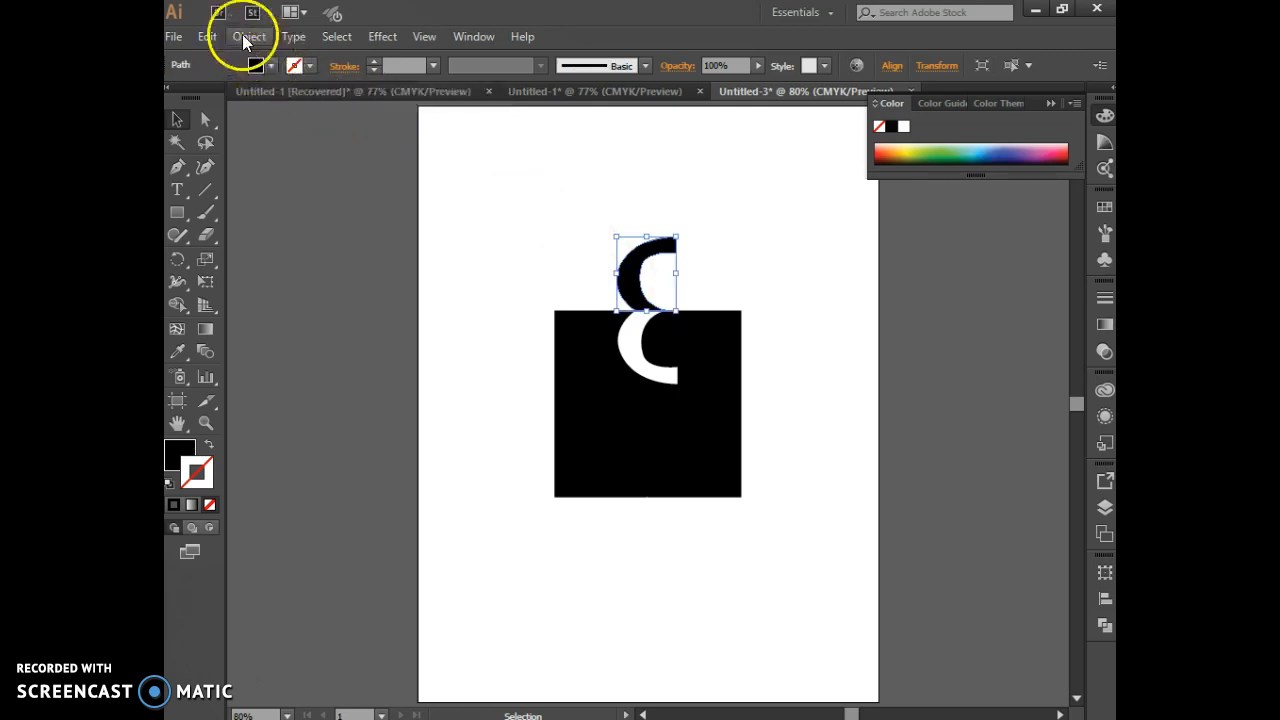
mouse_move(260, 60)
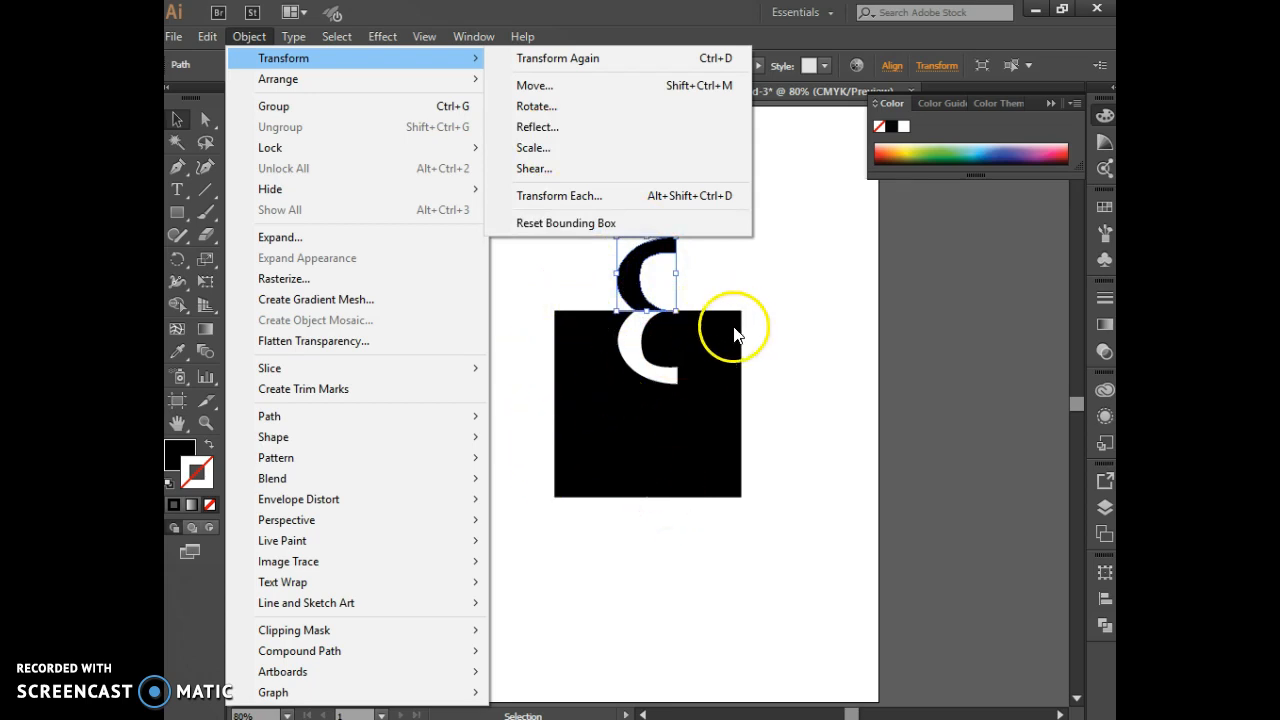
left_click(528, 38)
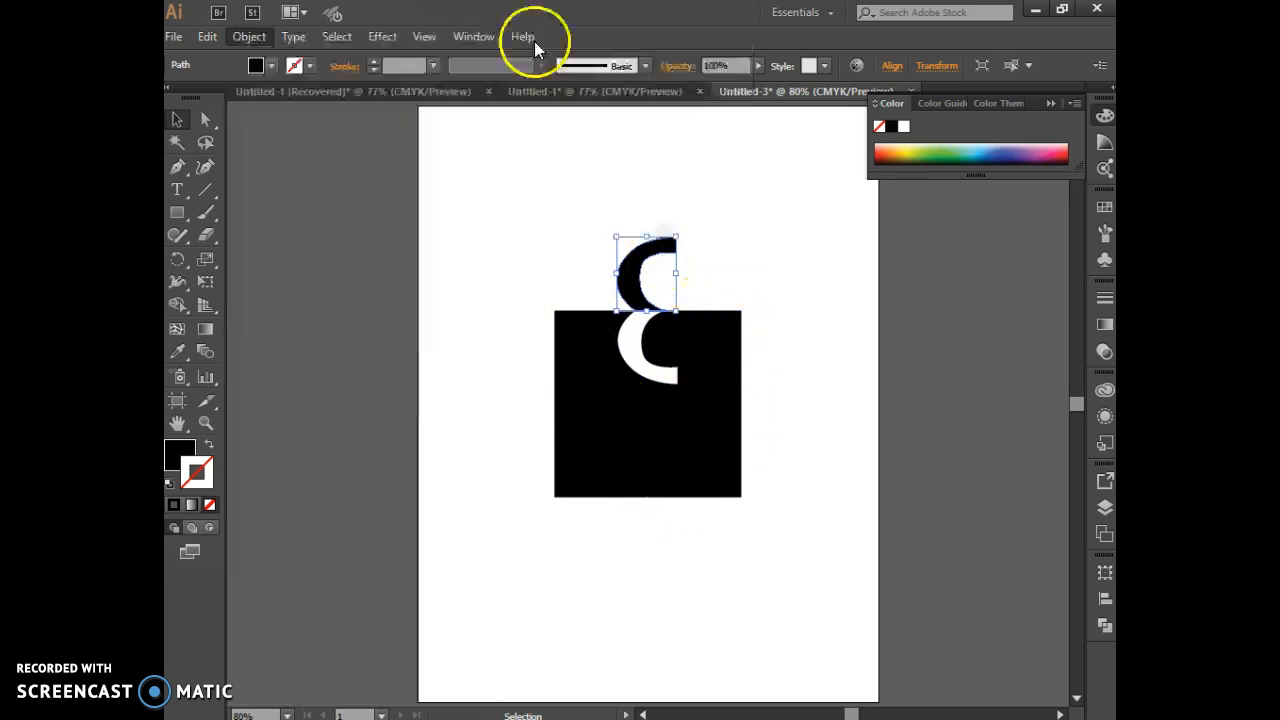
left_click(574, 10)
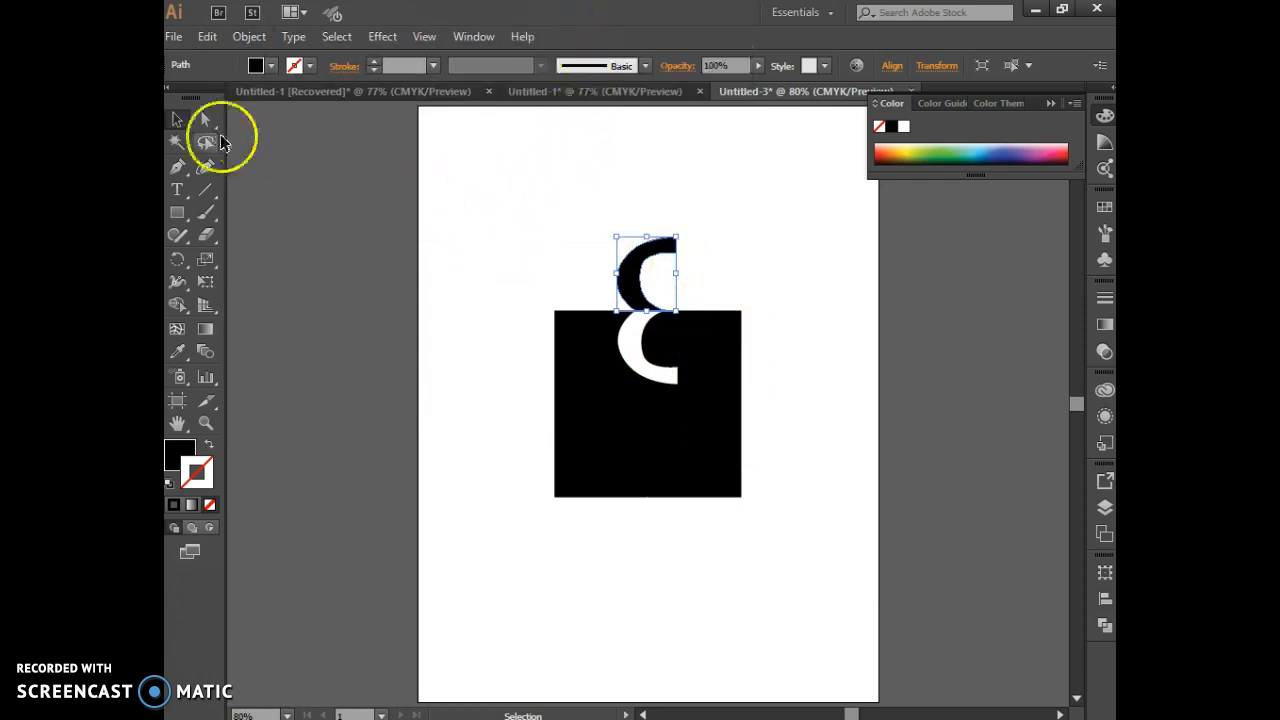
Step: Try rotating the square and both C-shapes together clockwise, and undo the rotation
left_click(481, 211)
left_click_drag(493, 206, 753, 508)
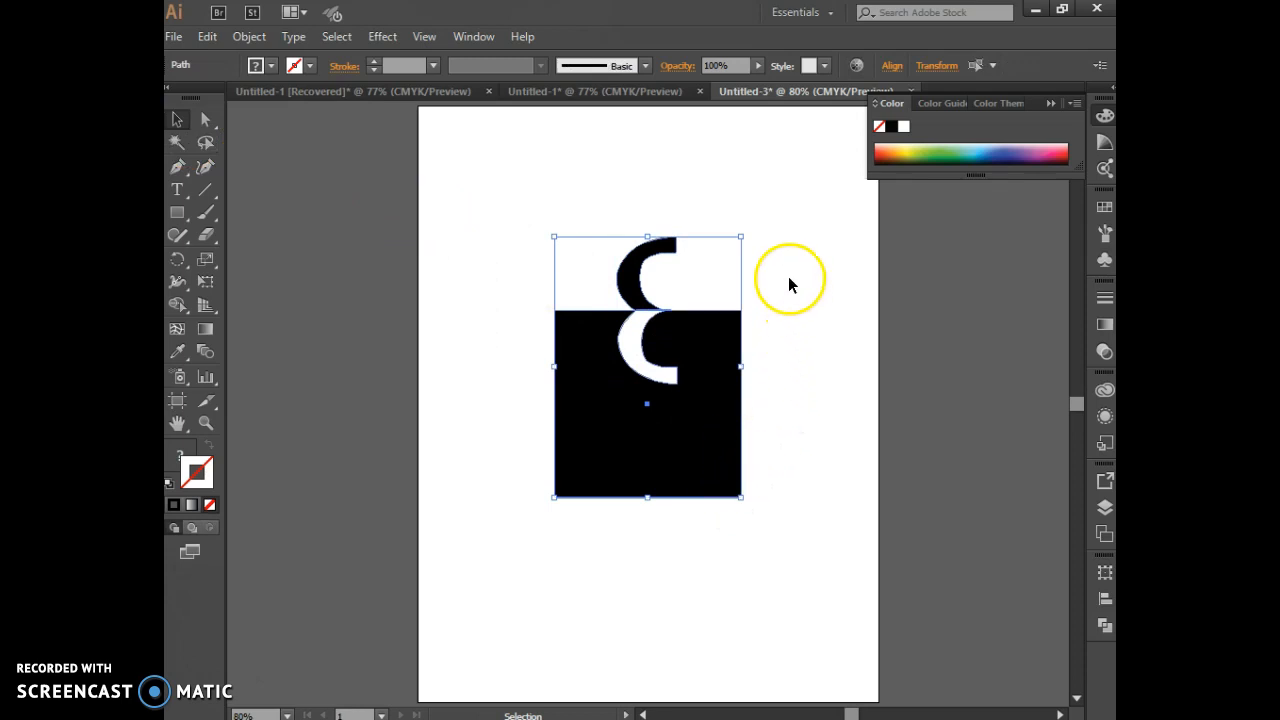
left_click_drag(752, 231, 804, 337)
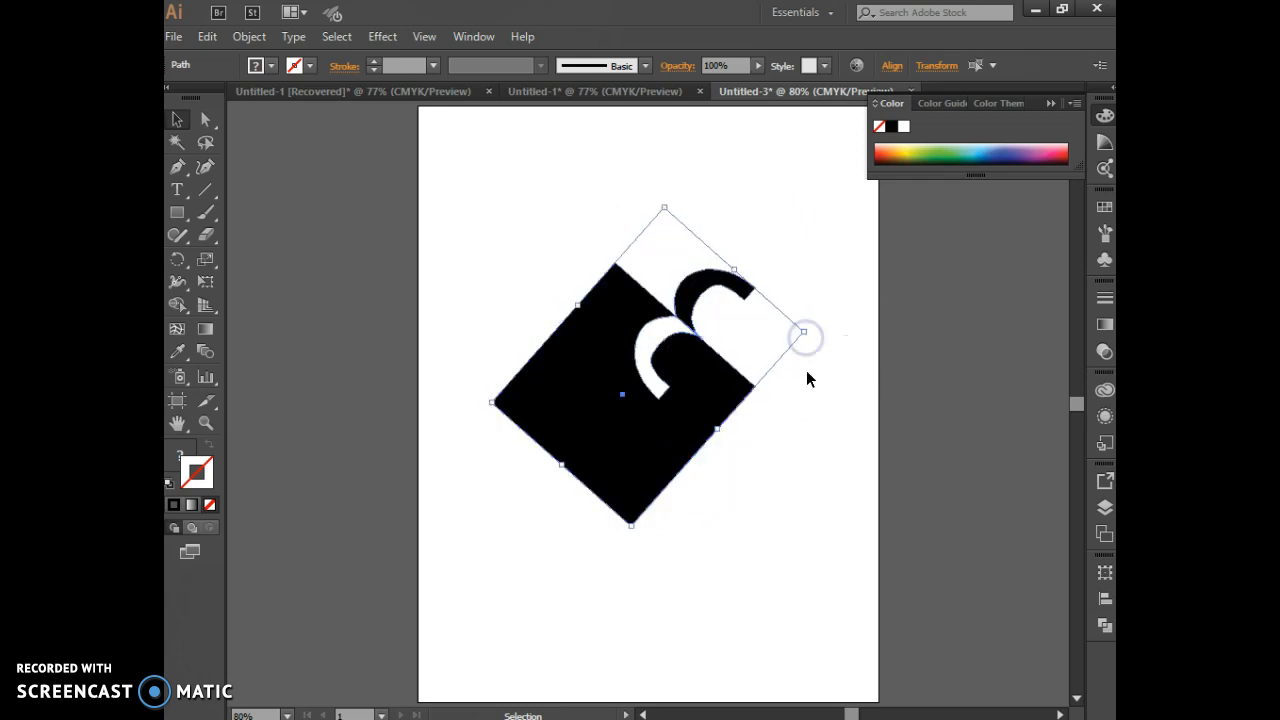
left_click(634, 405)
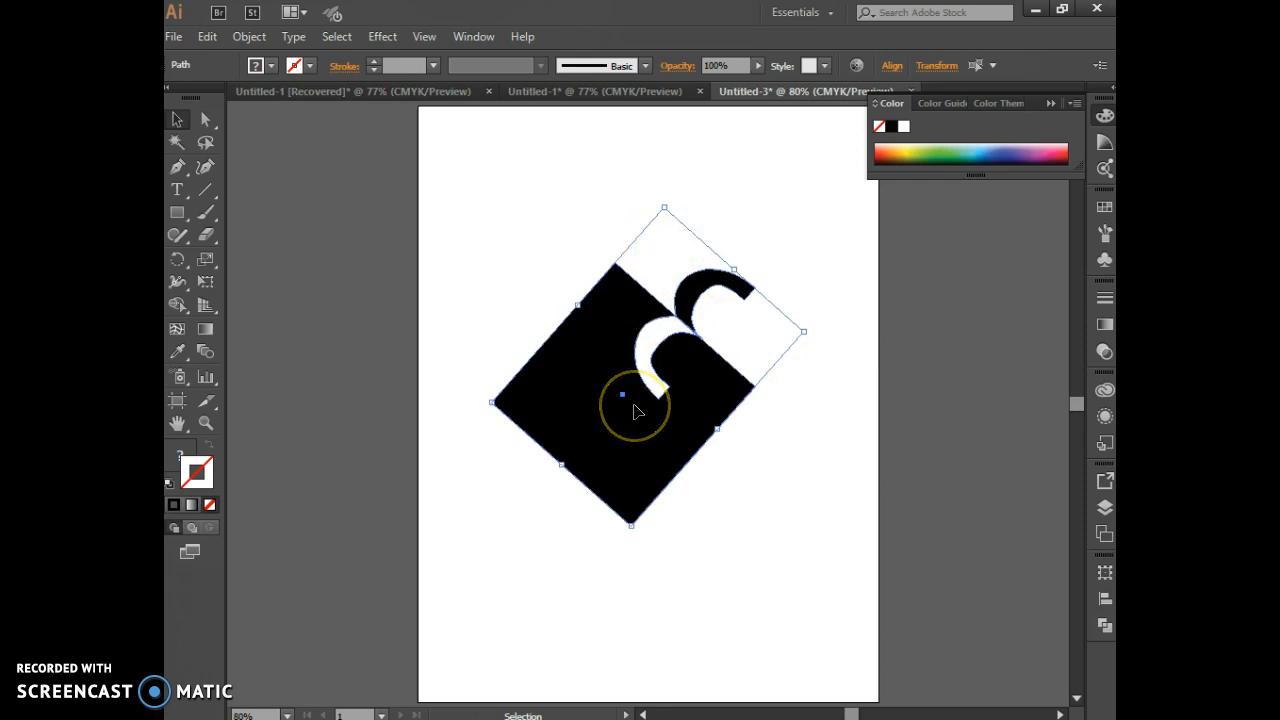
left_click(632, 400)
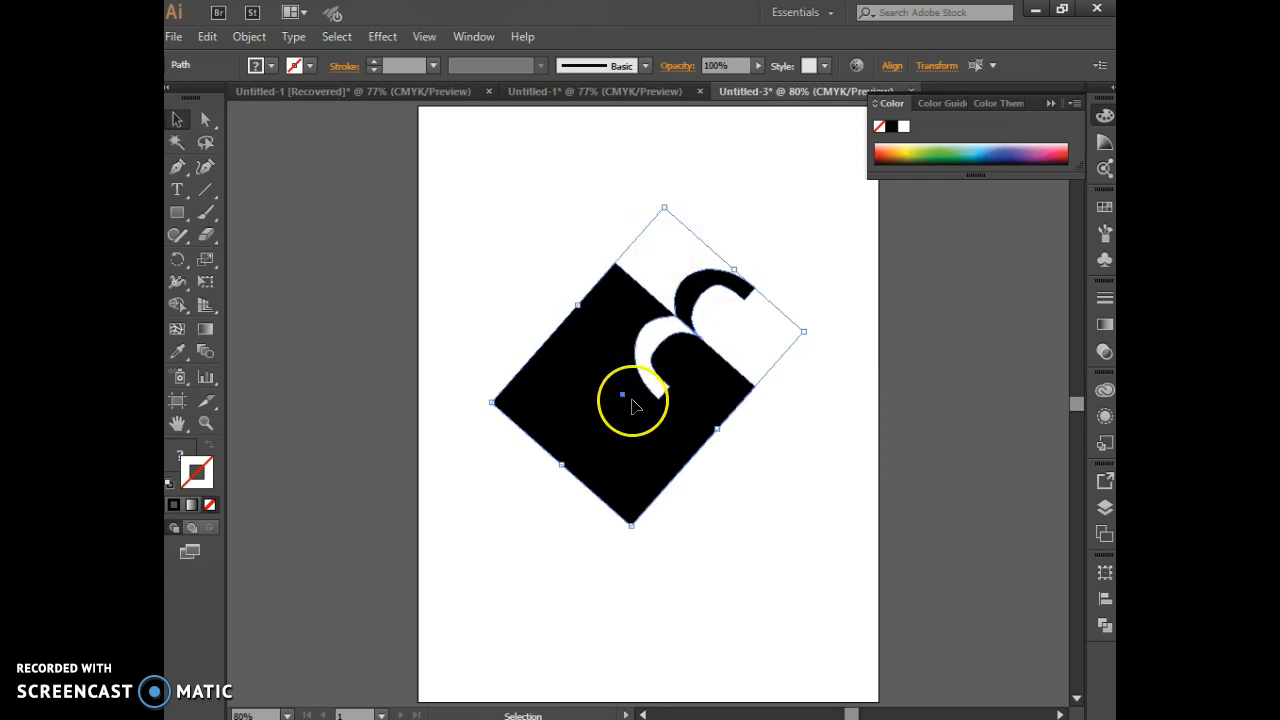
key("a")
key("ctrl+z")
Step: Draw a small black circle inside the upper end of the white C-shape, just below the square's top edge
left_click(628, 377)
key("ctrl+plus")
key("ctrl+plus")
key("ctrl+plus")
key("ctrl+plus")
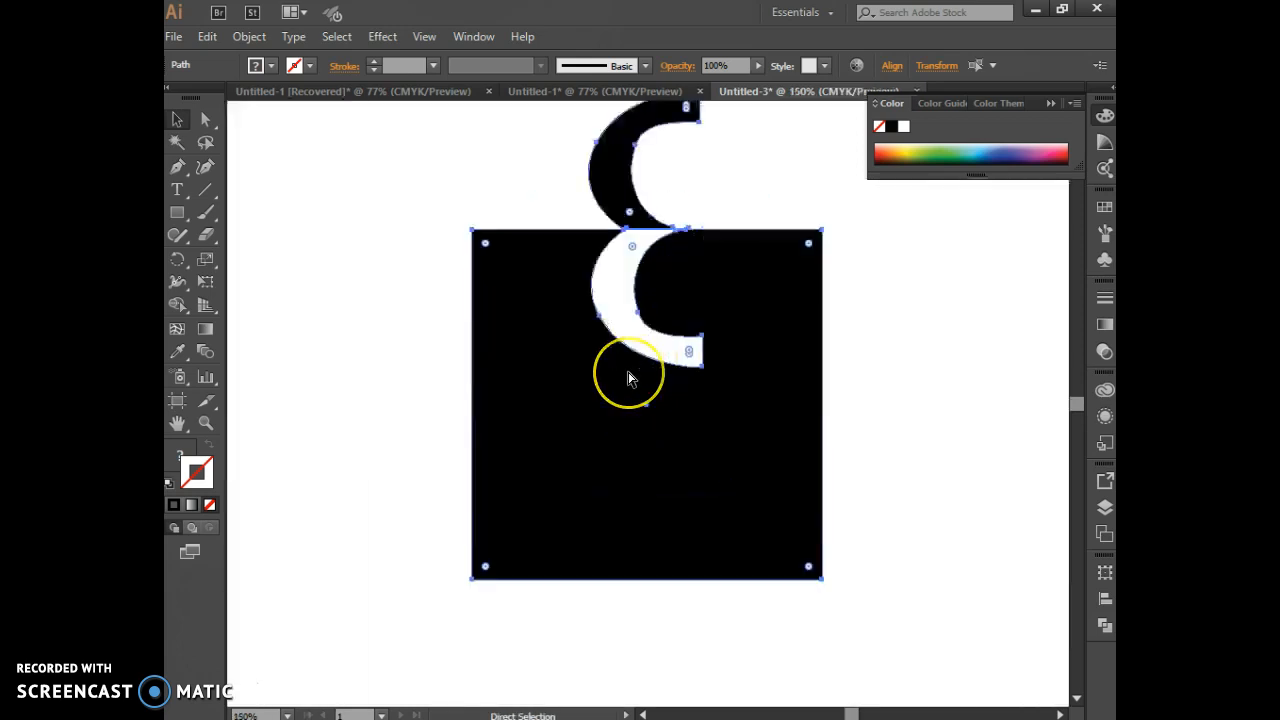
key("v")
scroll(634, 394, "up", 5)
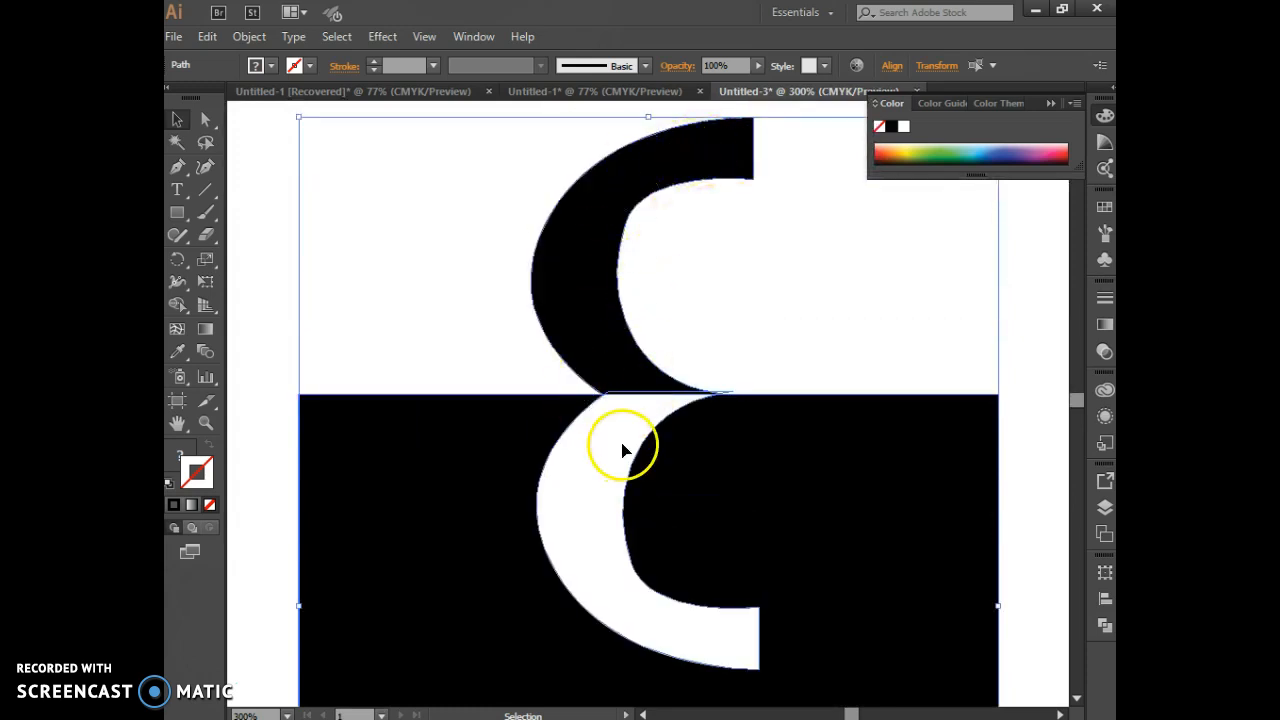
left_click(177, 215)
left_click_drag(177, 215, 247, 256)
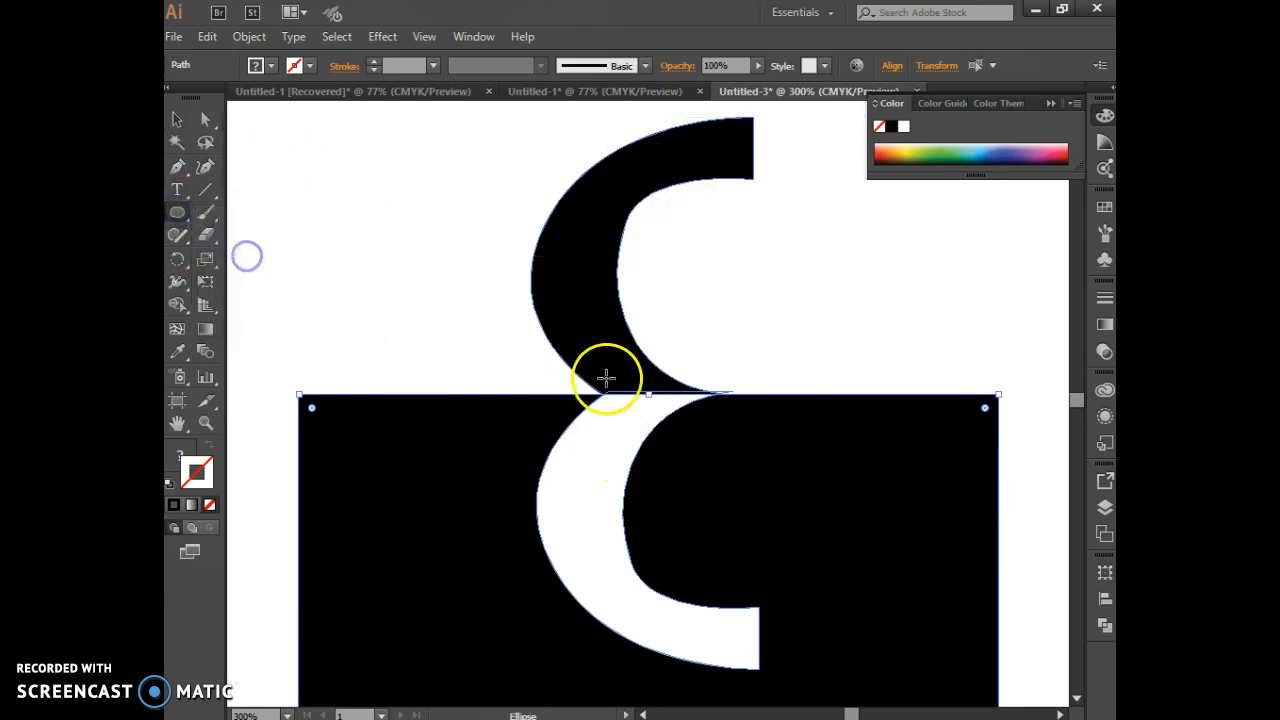
left_click_drag(602, 414, 626, 448)
Step: Nudge the black circle slightly left within the white C-shape
left_click(178, 120)
key("Left")
key("Left")
key("Left")
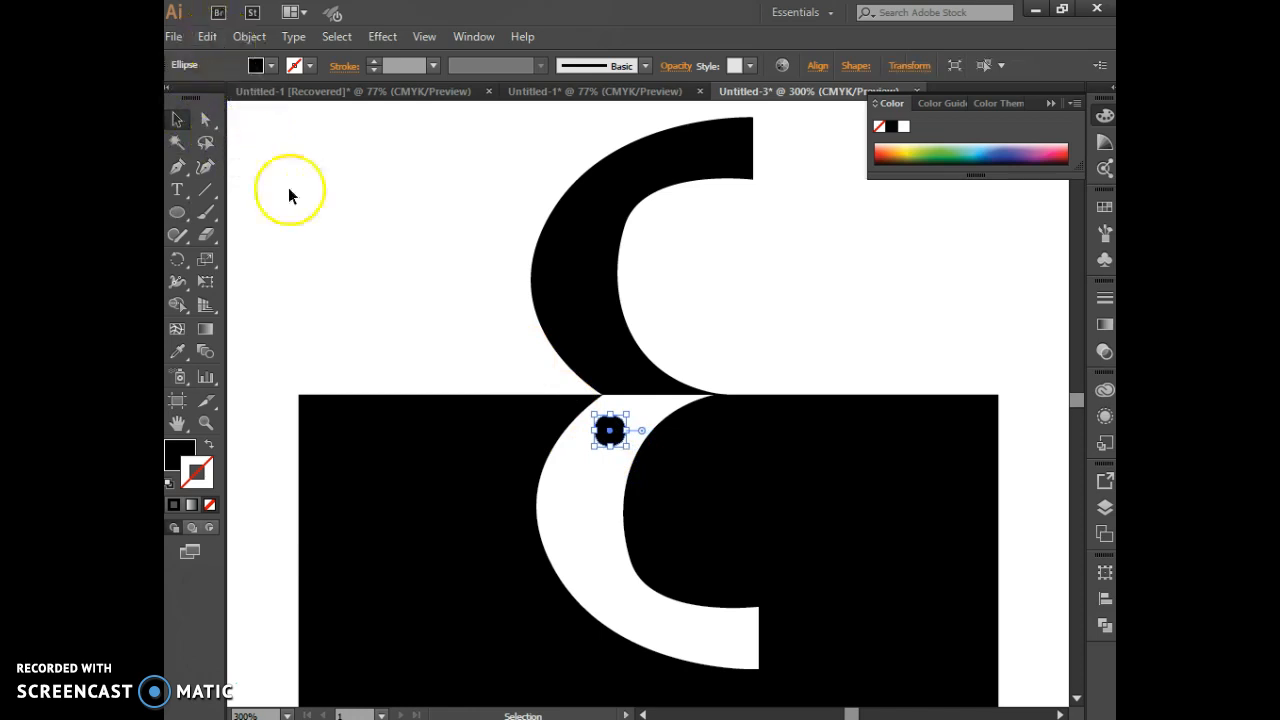
Step: Copy the black circle, paste a duplicate and fill the duplicate with white
key("ctrl+c")
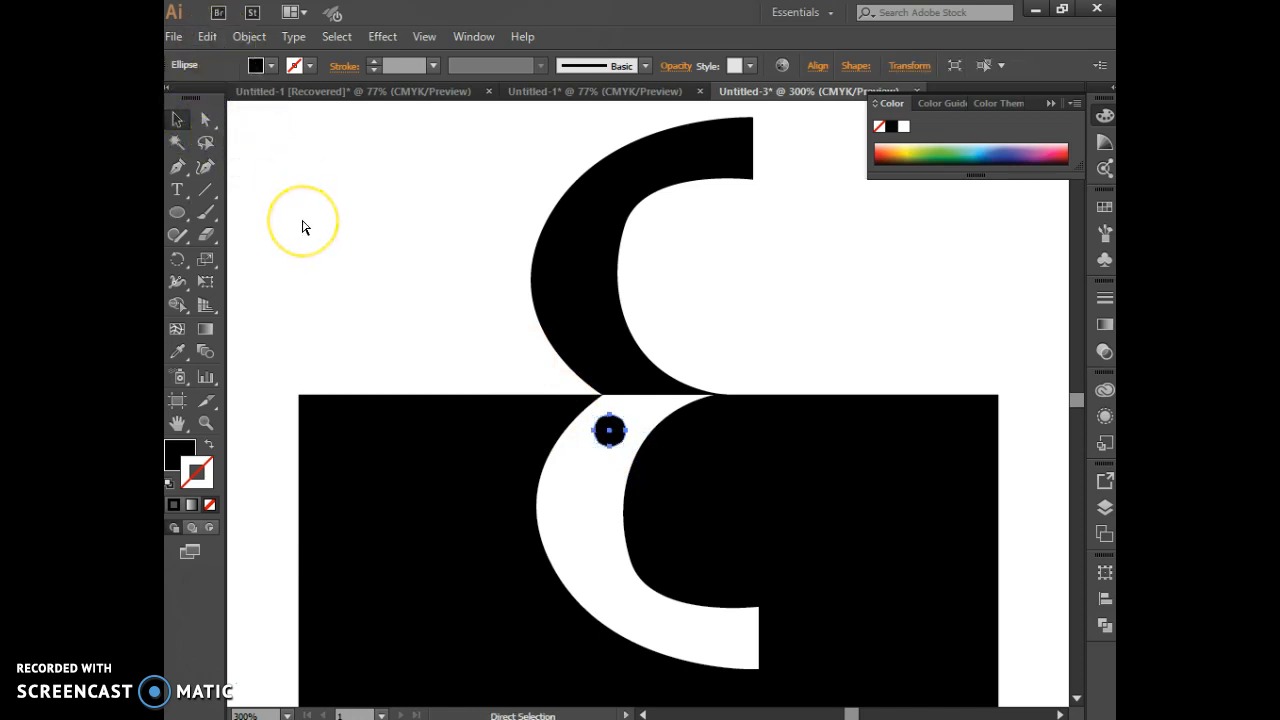
left_click(305, 228)
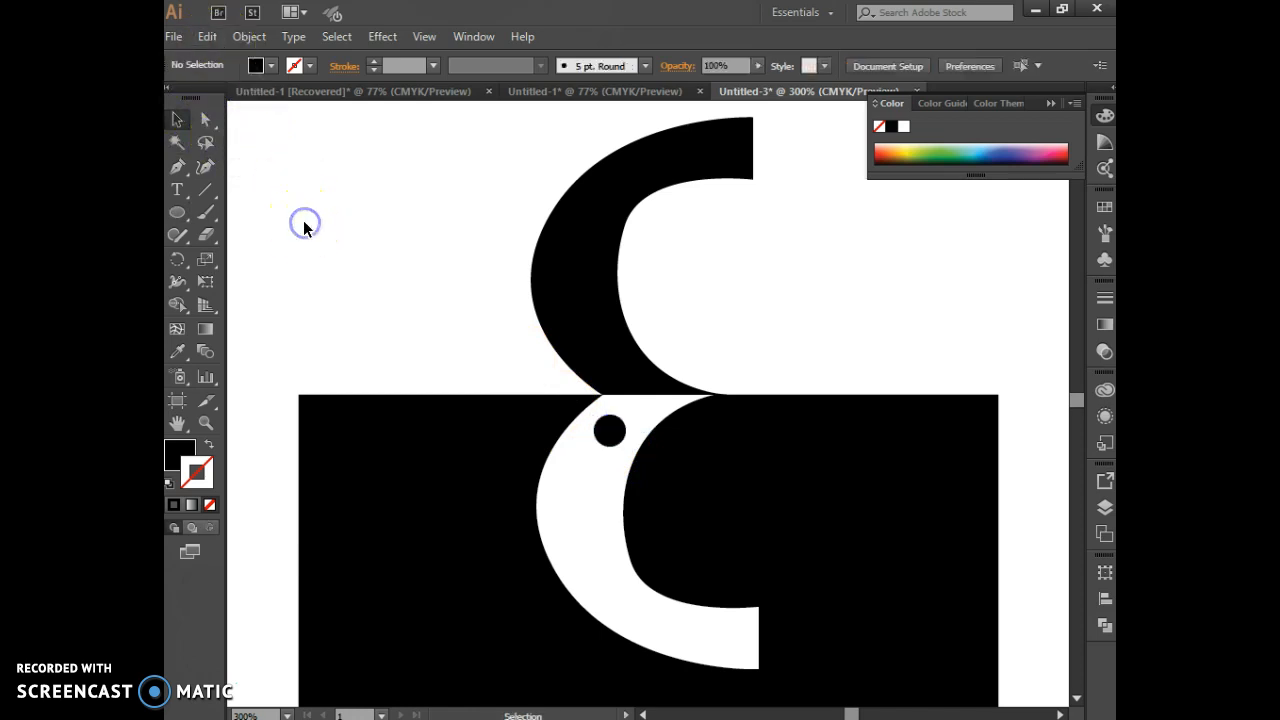
key("ctrl+v")
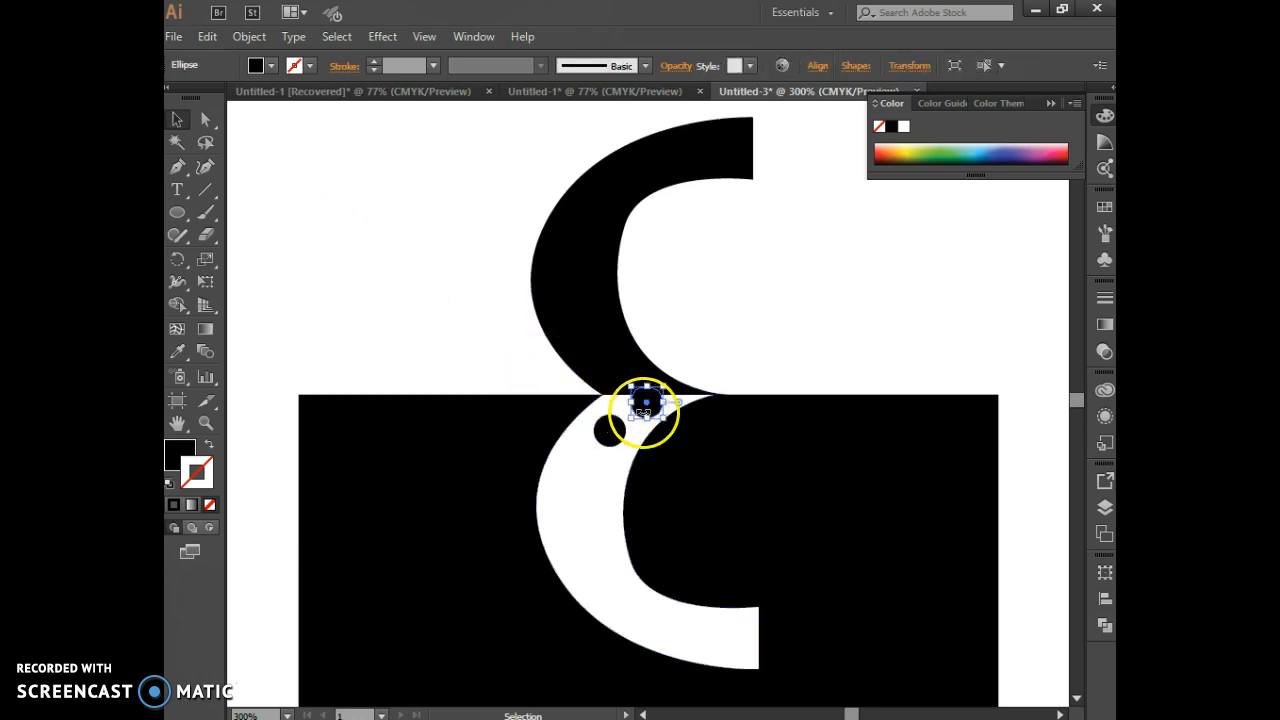
left_click(270, 66)
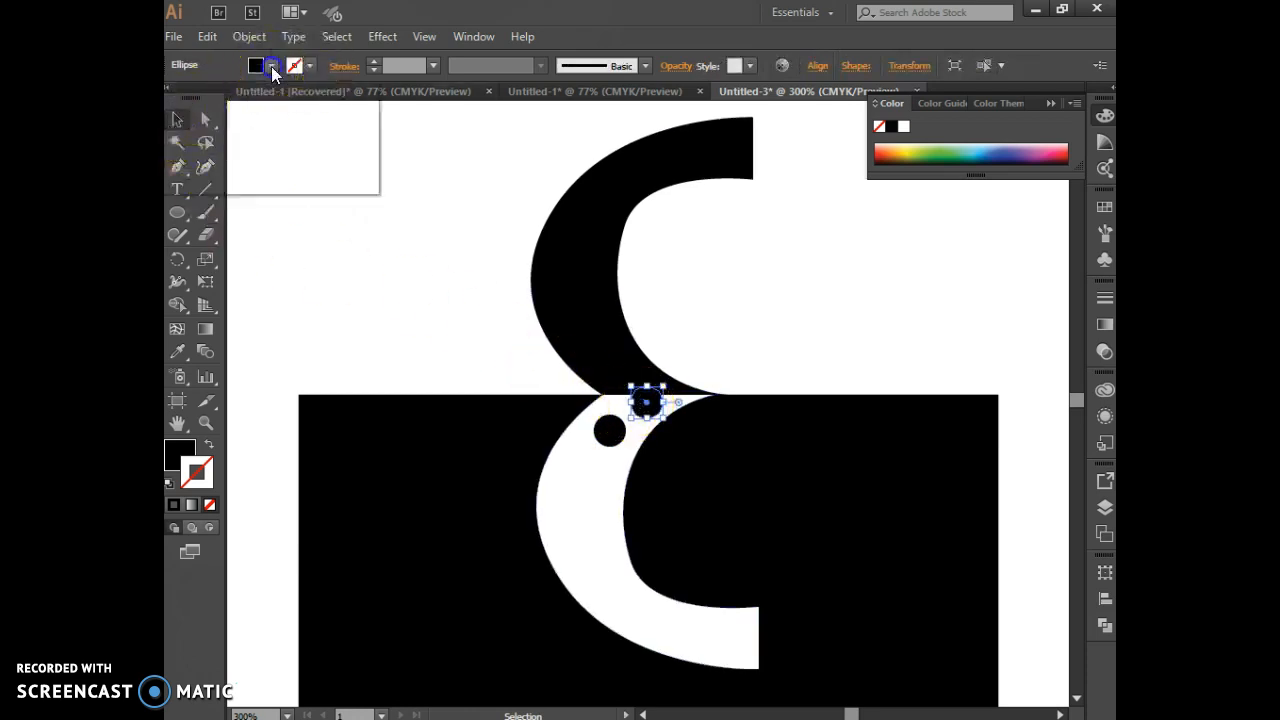
left_click(197, 98)
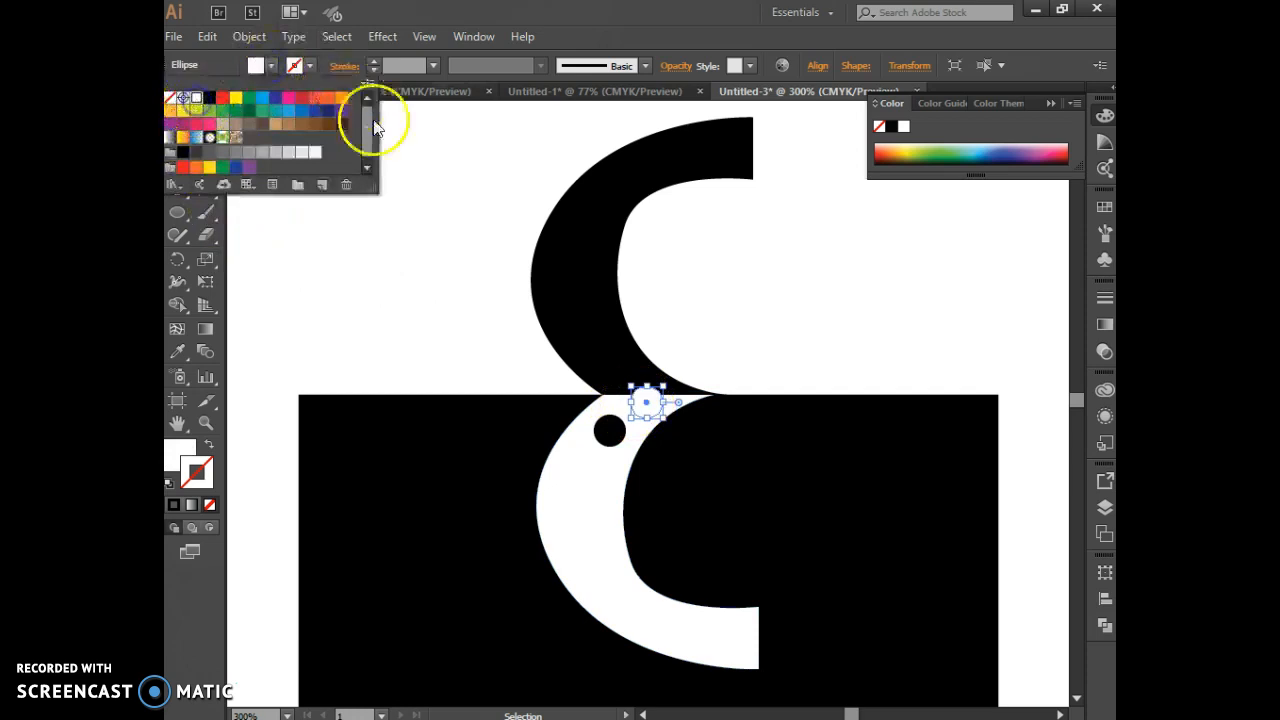
Step: Nudge the white circle up and left until it sits inside the lower part of the black C-shape
left_click(647, 381)
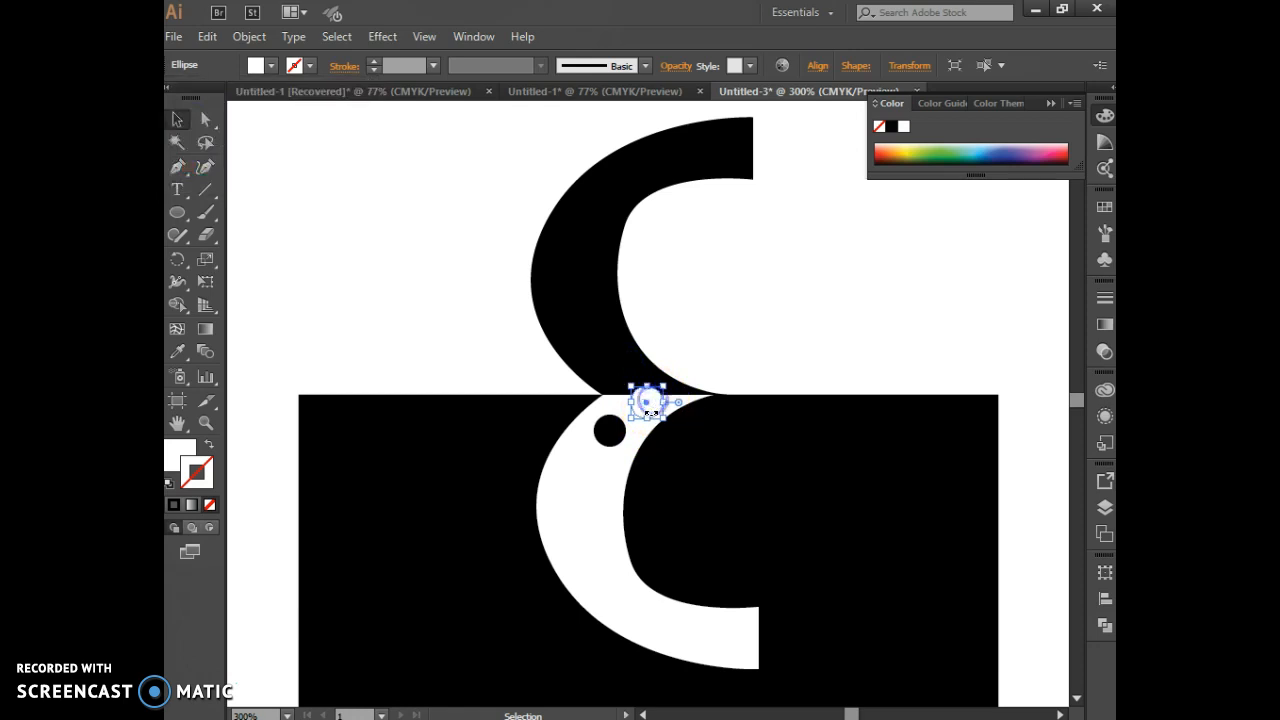
key("Up")
key("Up")
key("Up")
key("Up")
key("Up")
key("Up")
key("Up")
key("Up")
key("Up")
key("Up")
key("Up")
key("Up")
key("Up")
key("Up")
key("Up")
key("Up")
key("Up")
key("Up")
key("Up")
key("Up")
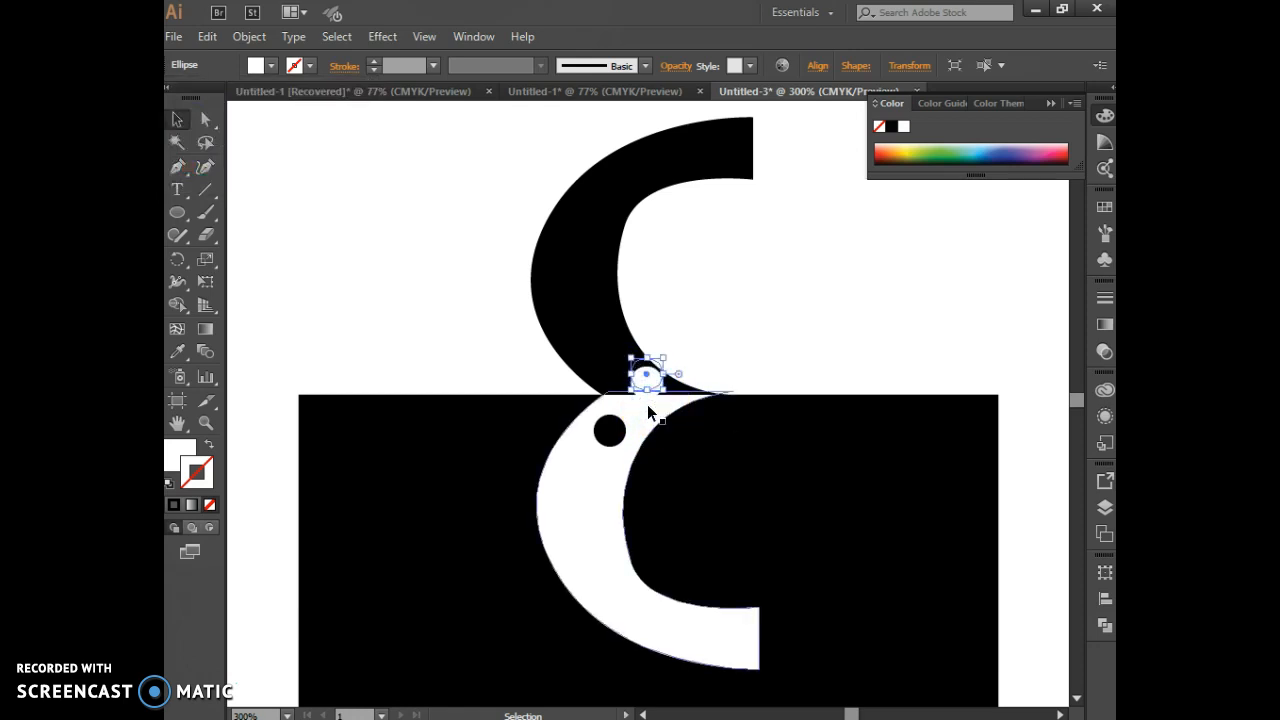
key("Left")
key("Left")
key("Left")
key("Left")
key("Left")
key("Left")
key("Left")
key("Left")
key("Left")
key("Left")
key("Left")
key("Left")
key("Left")
key("Left")
key("Left")
key("Left")
key("Left")
key("Left")
key("Left")
key("Left")
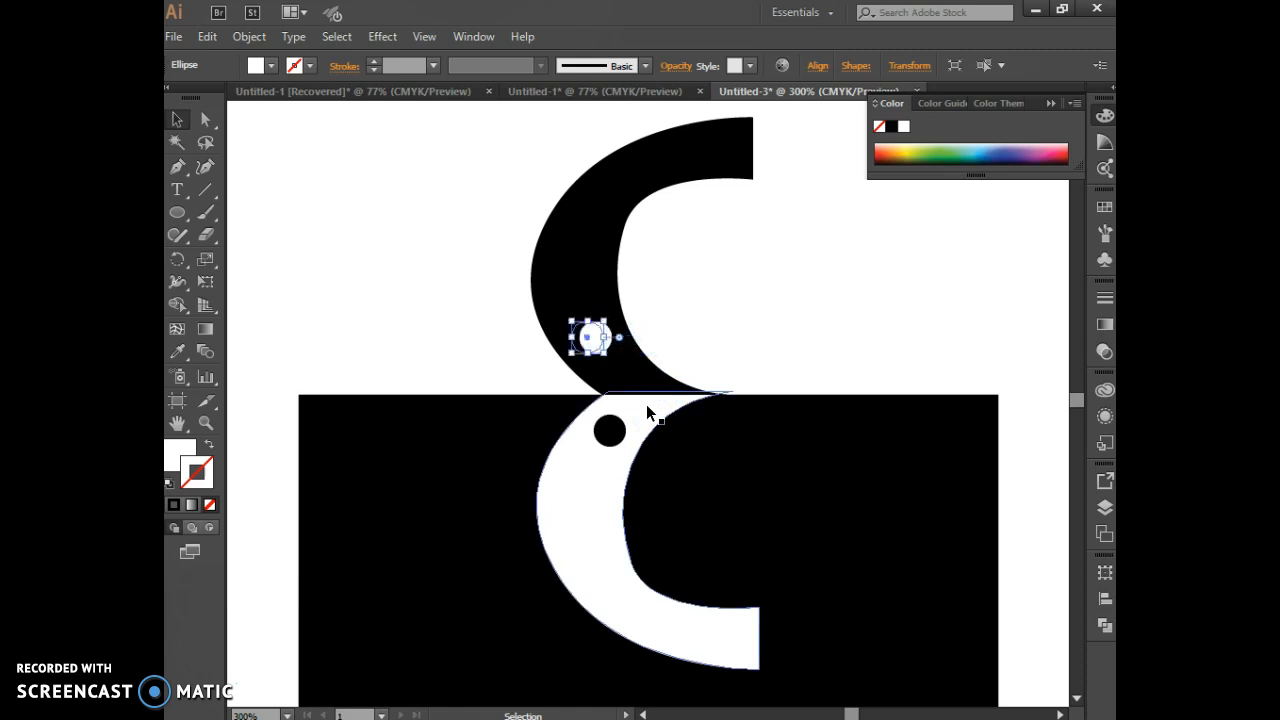
Step: Reposition the white circle directly above the black one so the two mirror each other across the square's top edge, and deselect it
left_click(591, 348)
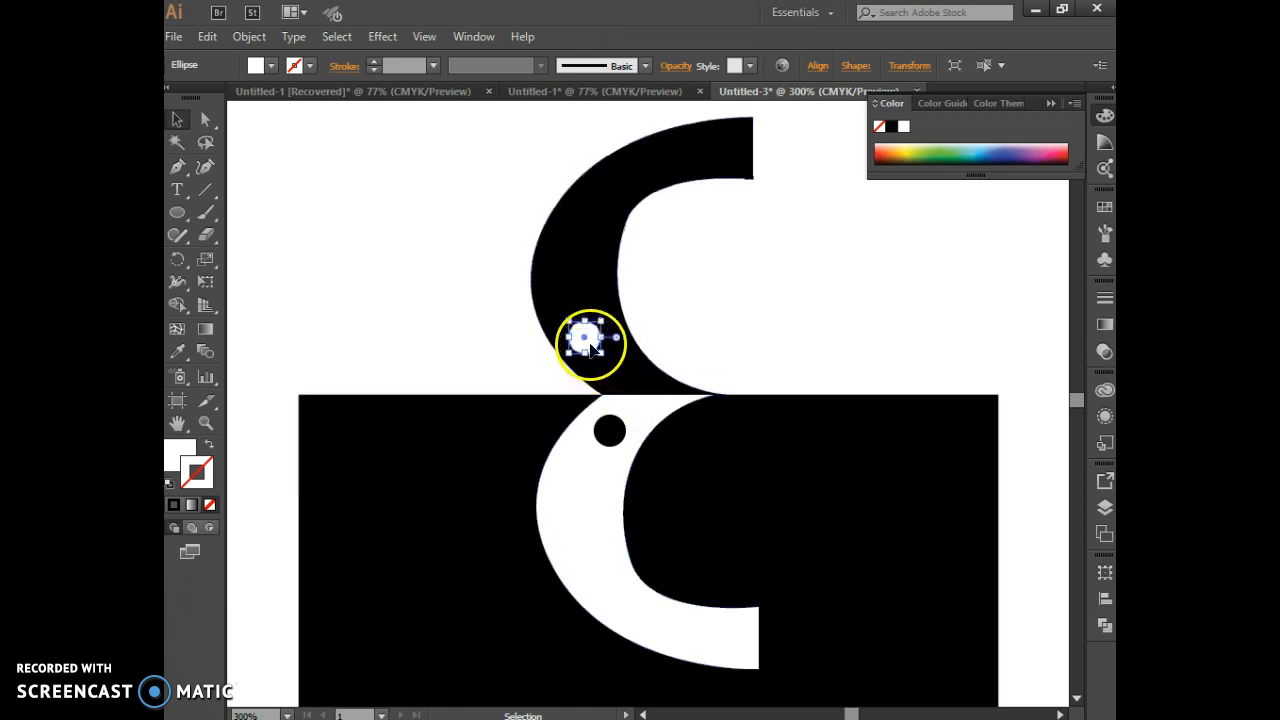
left_click_drag(590, 345, 615, 369)
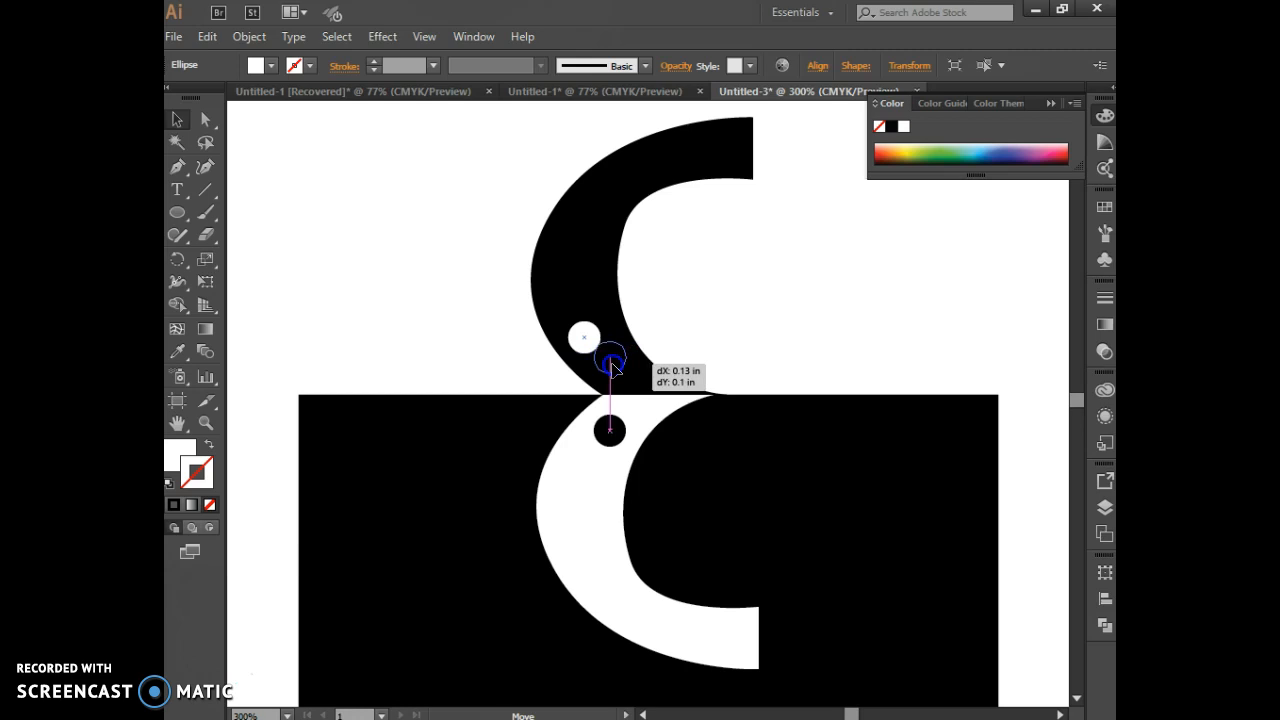
left_click_drag(613, 368, 611, 363)
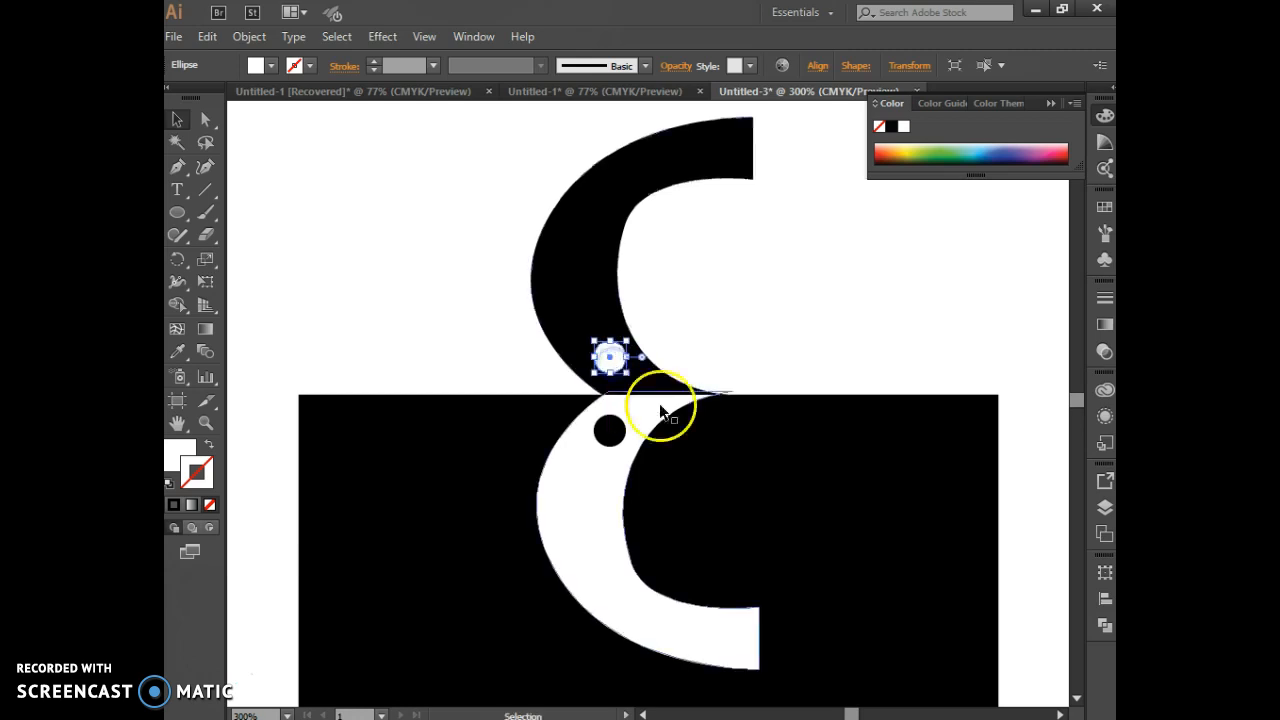
left_click(690, 345)
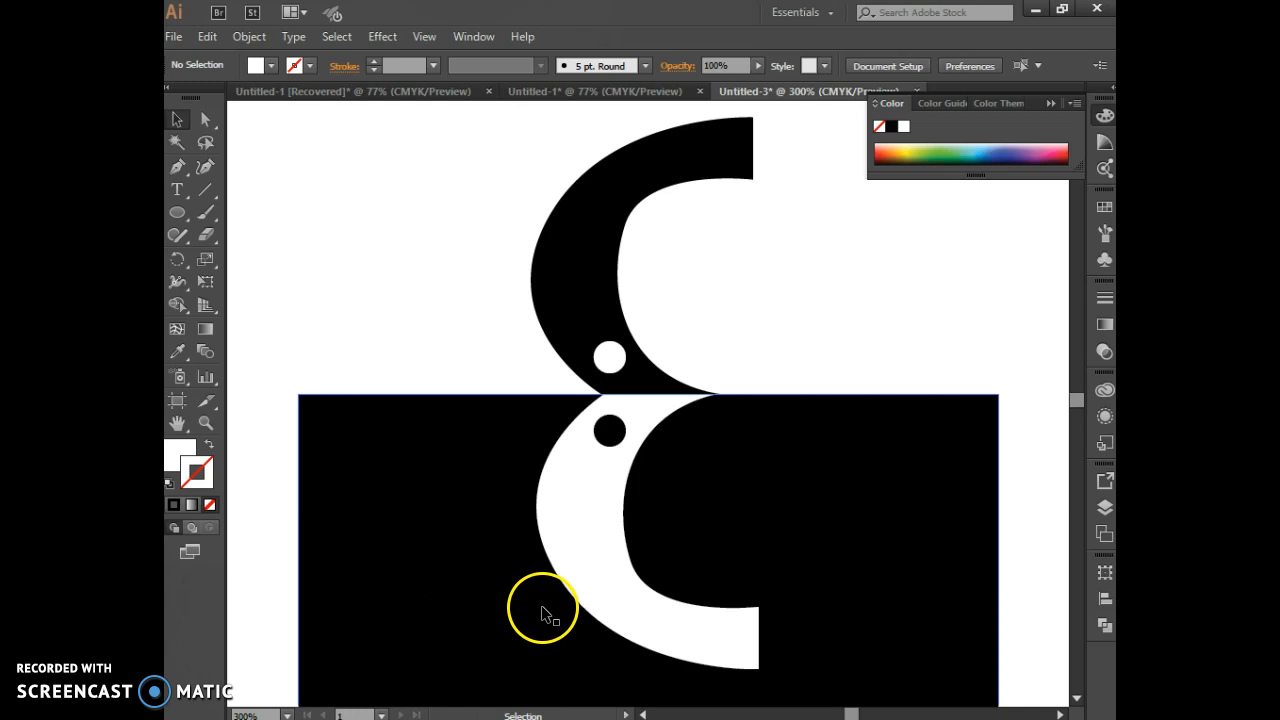
key("a")
key("ctrl+minus")
key("ctrl+minus")
key("ctrl+minus")
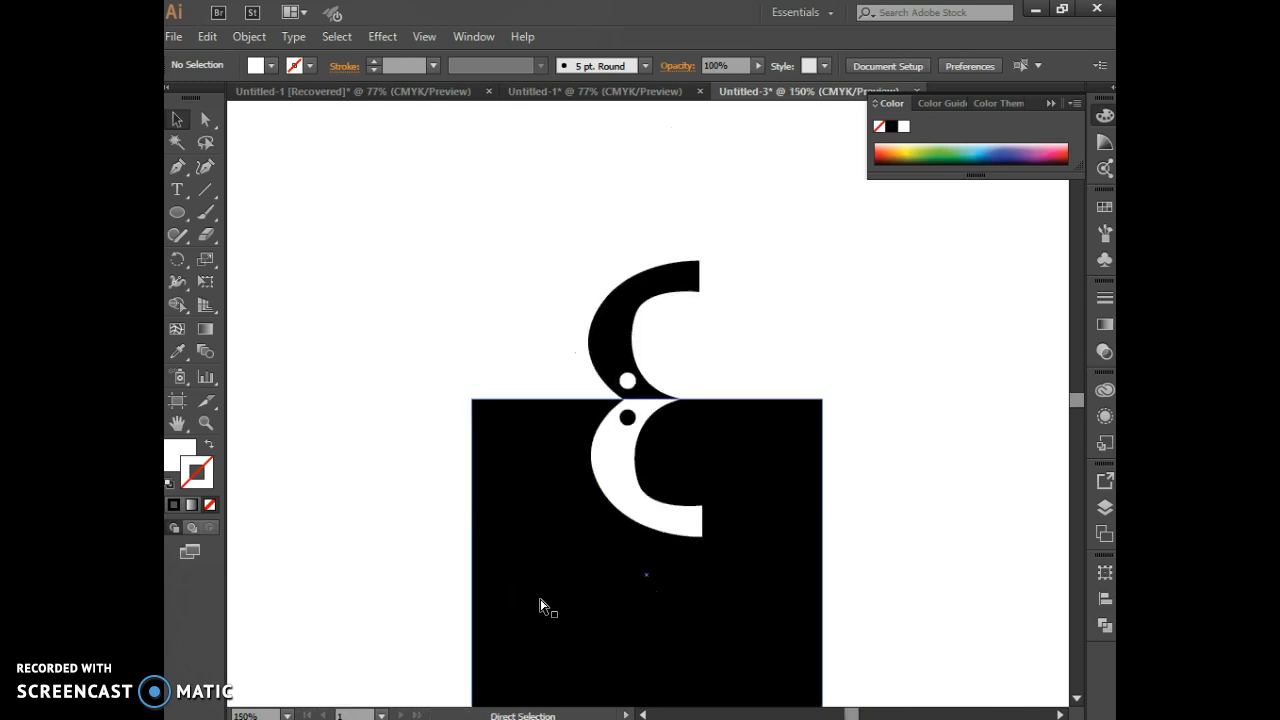
key("ctrl+plus")
key("ctrl+plus")
key("ctrl+plus")
key("ctrl+plus")
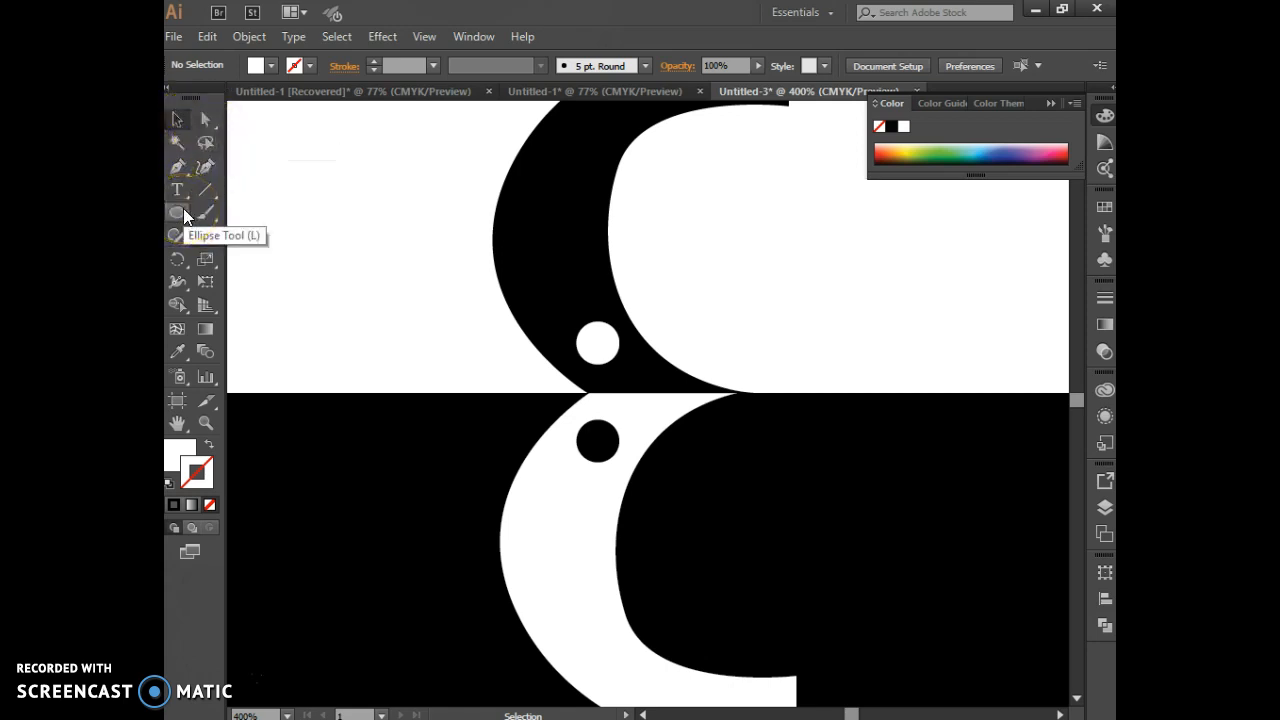
left_click(205, 37)
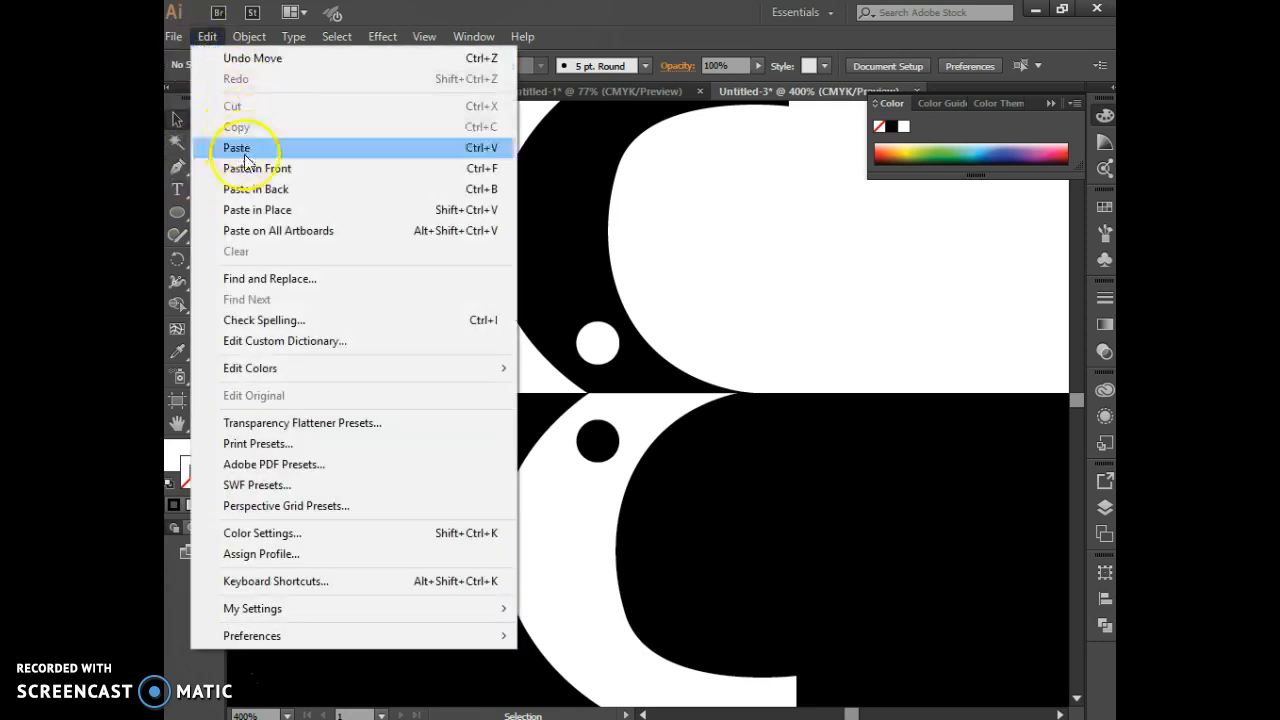
left_click(215, 37)
left_click(247, 37)
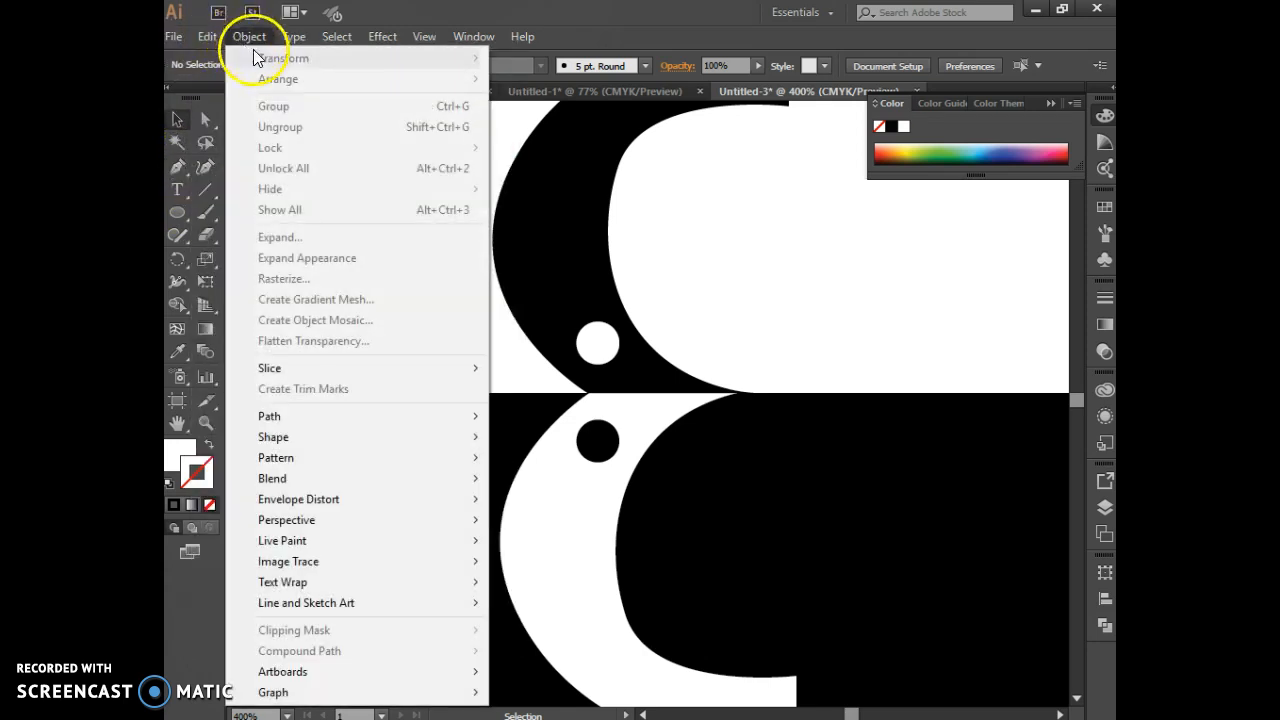